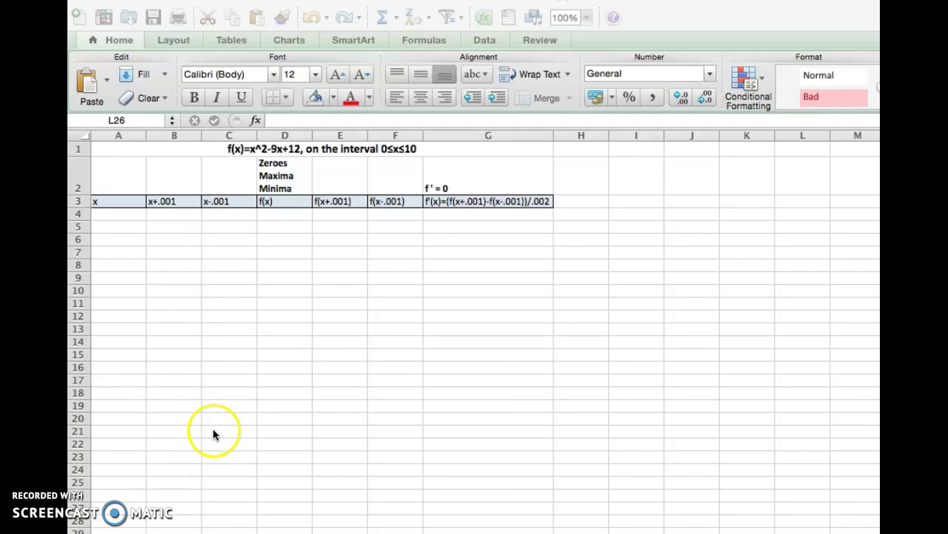
# Enter 0, 1 and 2 in A4:A6 under x and extend the series down to 10 in A14
pyautogui.click(129, 216)
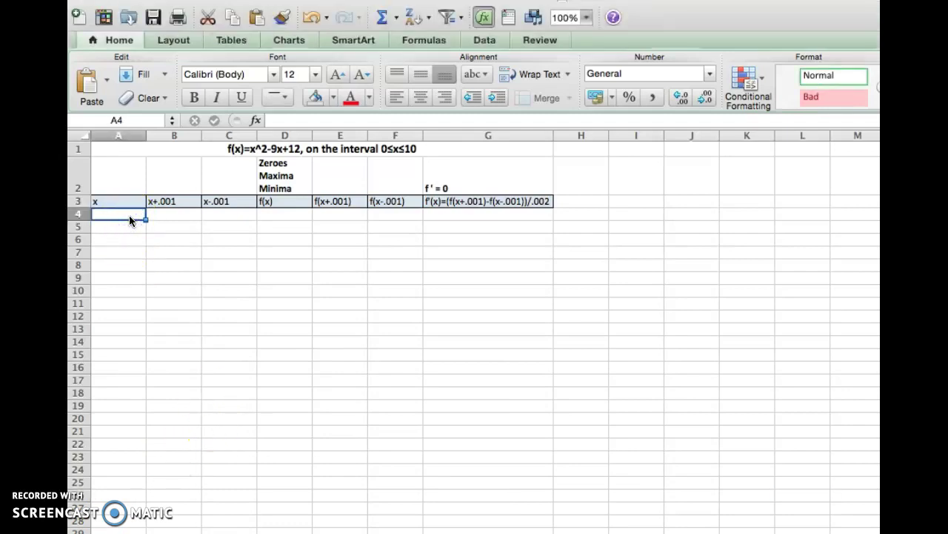
pyautogui.write('0')
pyautogui.press('Return')
pyautogui.write('1')
pyautogui.press('Return')
pyautogui.write('1')
pyautogui.press('BackSpace')
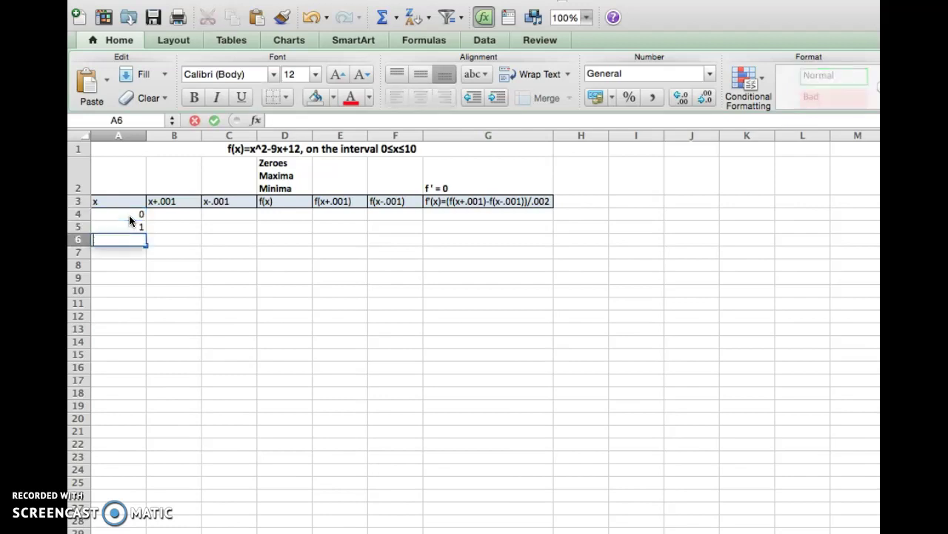
pyautogui.write('2')
pyautogui.press('Return')
pyautogui.moveTo(127, 215); pyautogui.dragTo(137, 346)
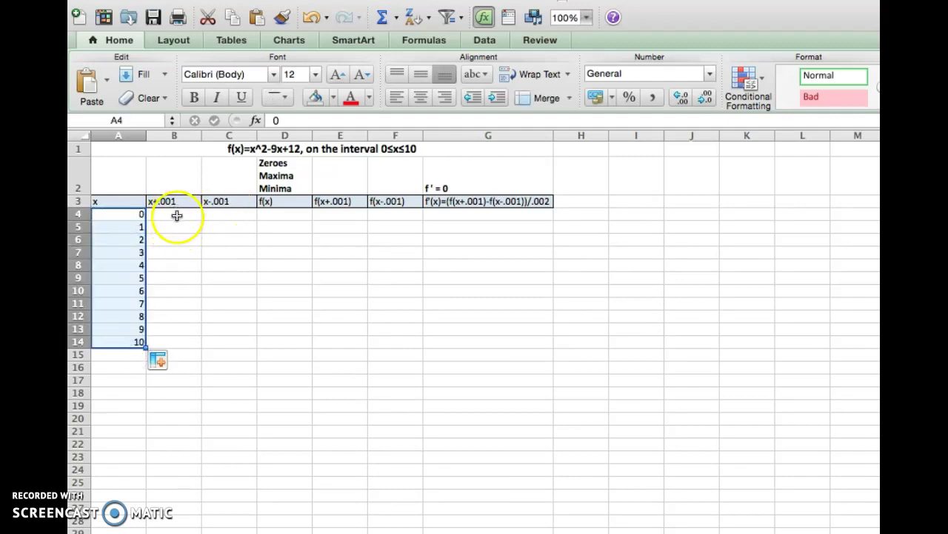
# Enter the formula =A4+.001 in cell B4 under the x+.001 heading
pyautogui.click(174, 215)
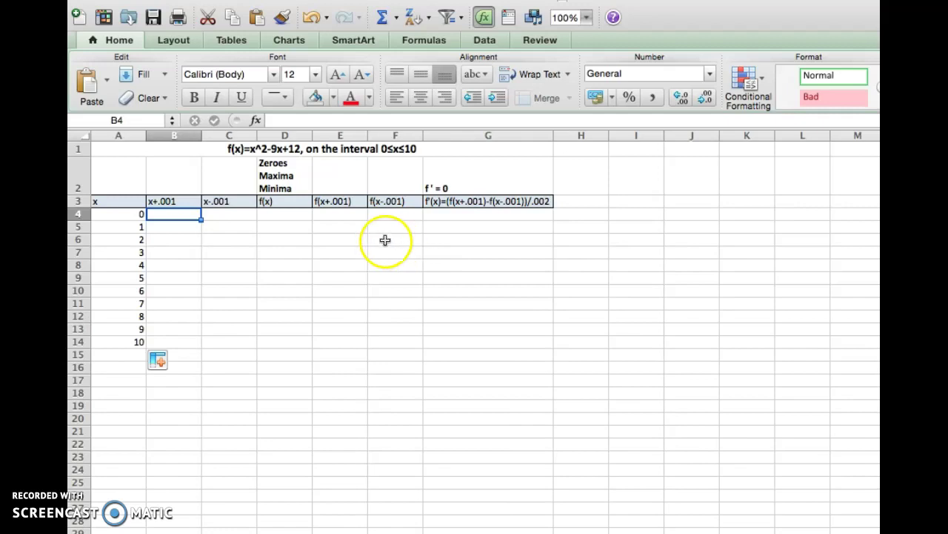
pyautogui.write('=')
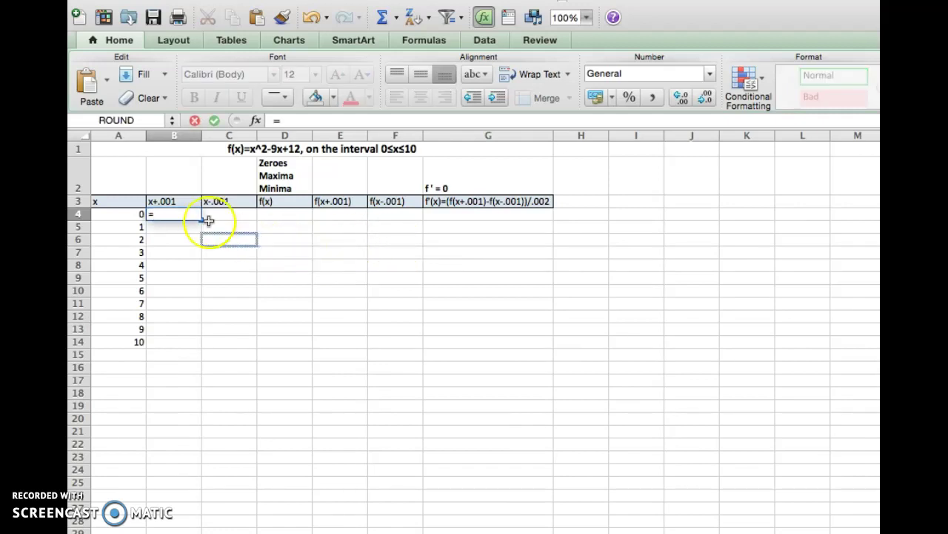
pyautogui.click(125, 214)
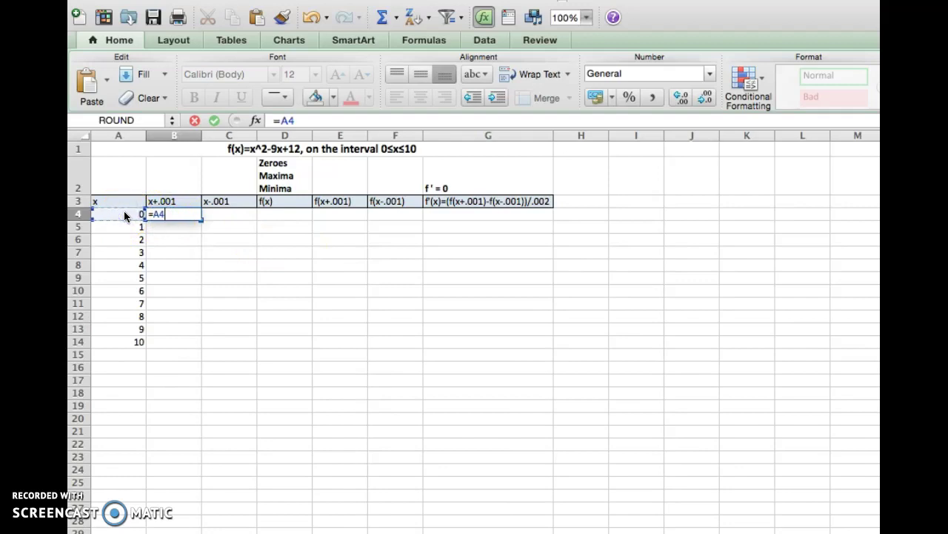
pyautogui.write('+.001')
pyautogui.press('Return')
pyautogui.click(158, 192)
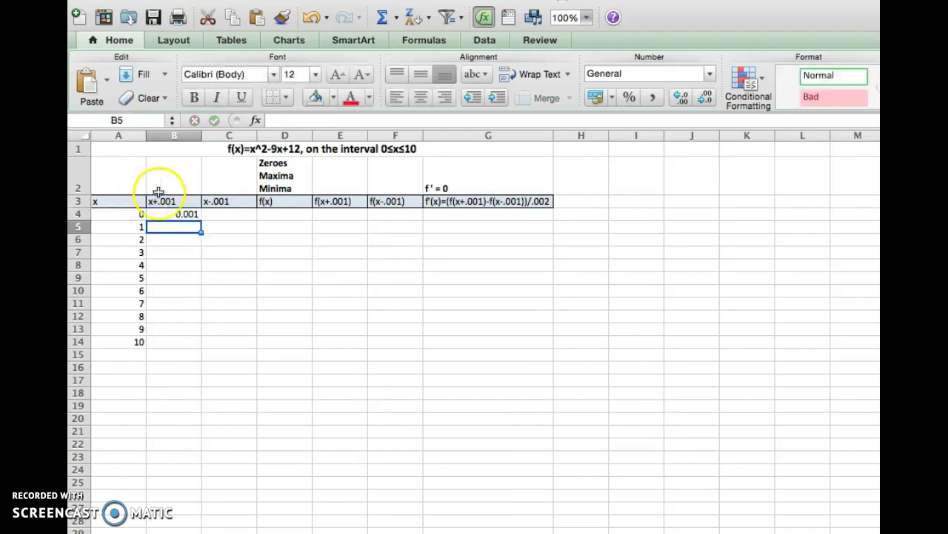
# Enter the formula =A4+.001 in cell C4 under the x-.001 heading
pyautogui.click(223, 215)
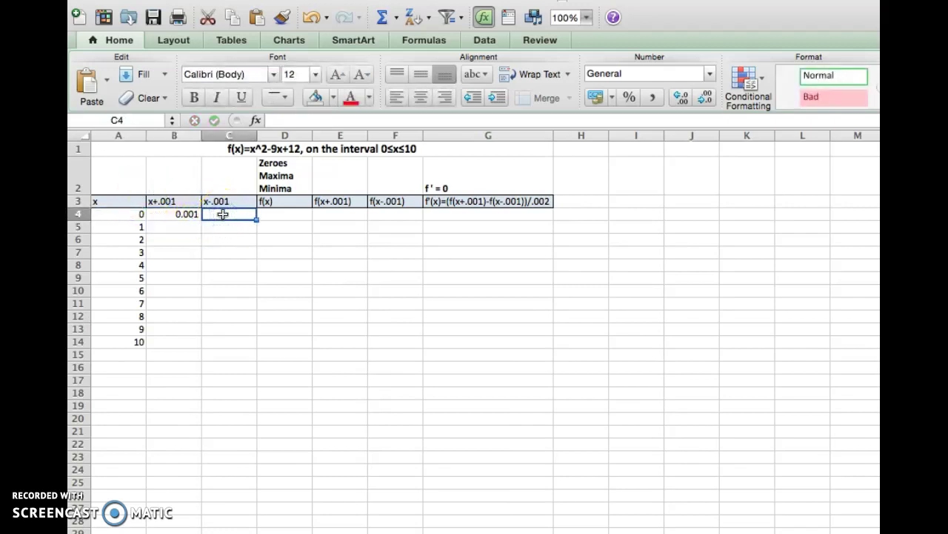
pyautogui.write('=')
pyautogui.click(155, 214)
pyautogui.click(134, 214)
pyautogui.write('+.001')
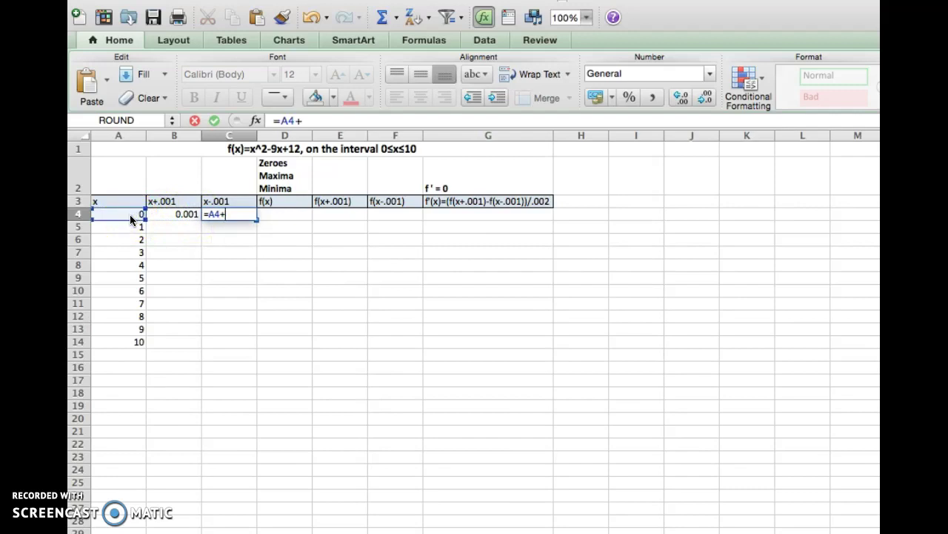
pyautogui.press('Return')
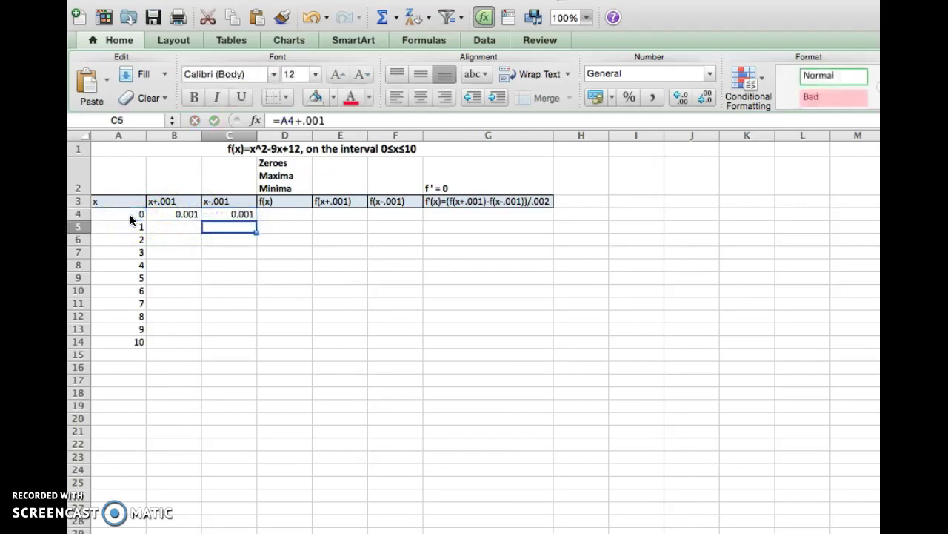
# Correct the formula in C4 to =A4-0.001 and fill B4:C4 down through row 14
pyautogui.click(219, 214)
pyautogui.click(301, 122)
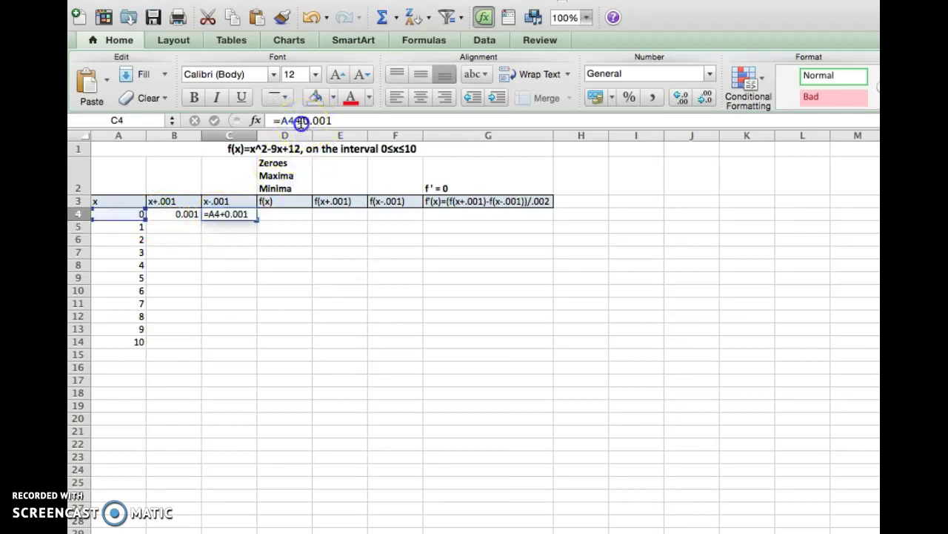
pyautogui.press('BackSpace')
pyautogui.write('-')
pyautogui.press('Return')
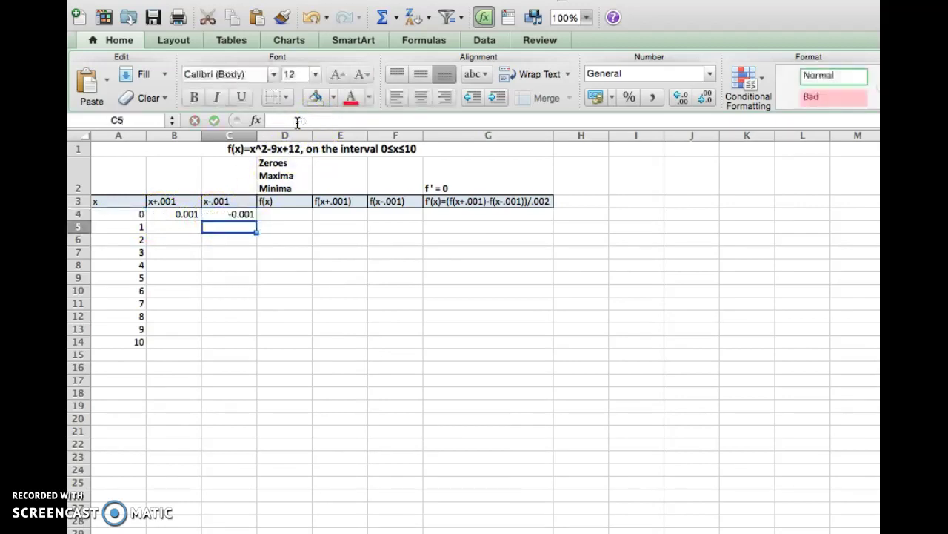
pyautogui.moveTo(182, 217); pyautogui.dragTo(259, 345)
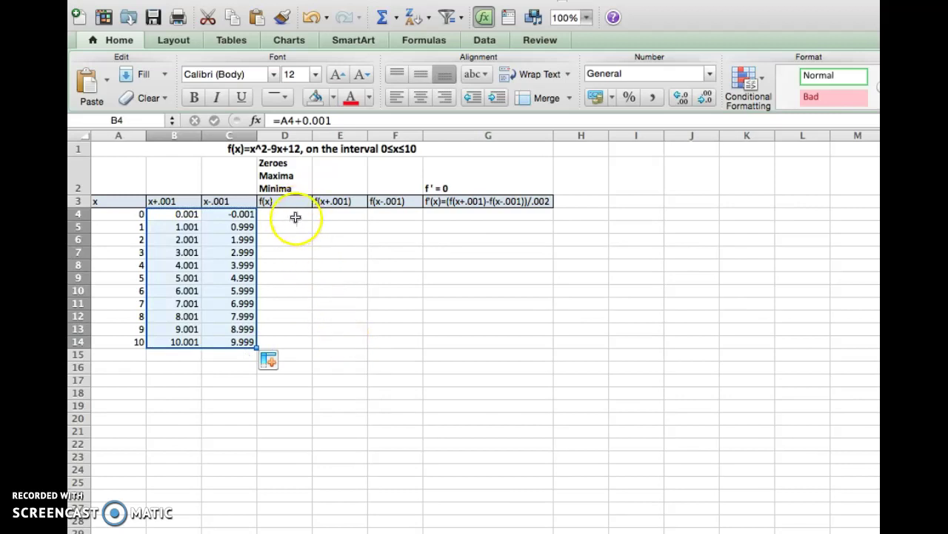
# Enter =A4^2-9*A4+12 in D4 under f(x) and fill it across to column F and down through row 14
pyautogui.click(295, 215)
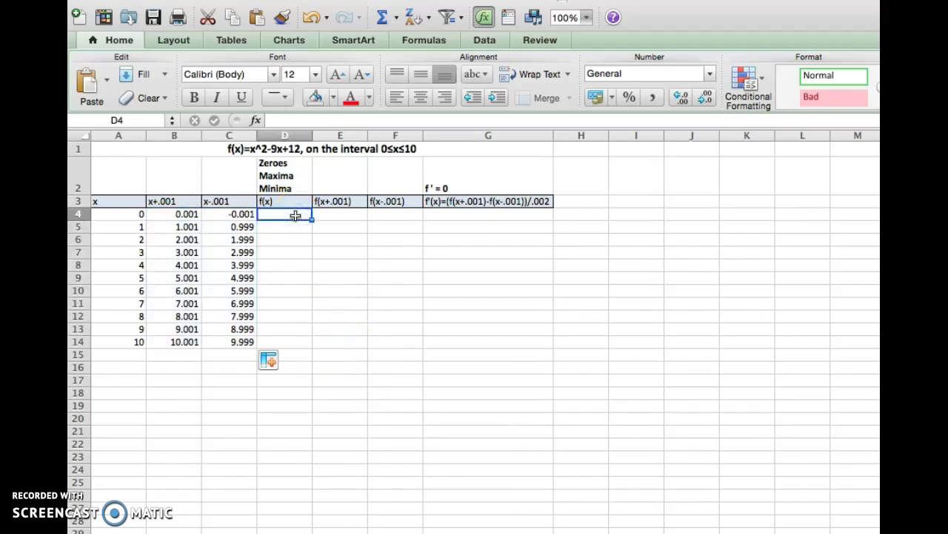
pyautogui.write('=')
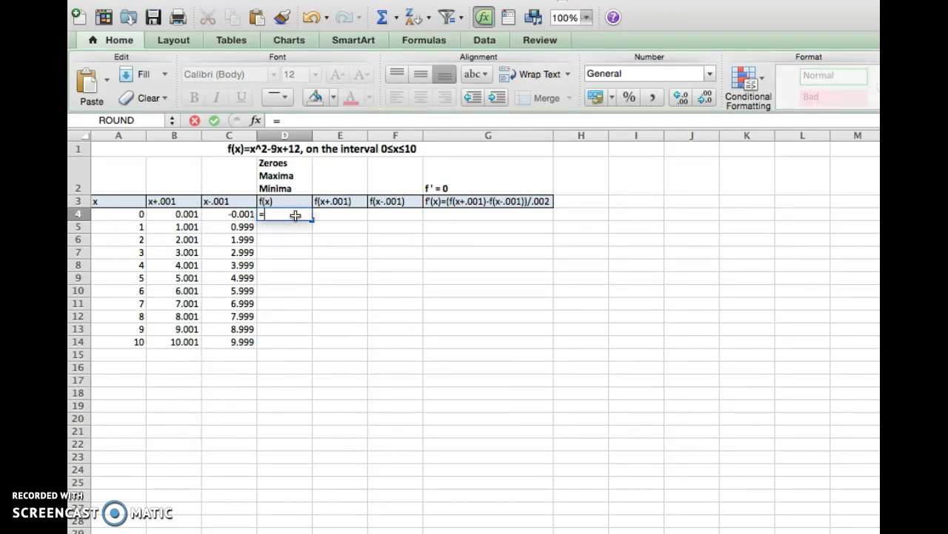
pyautogui.click(134, 215)
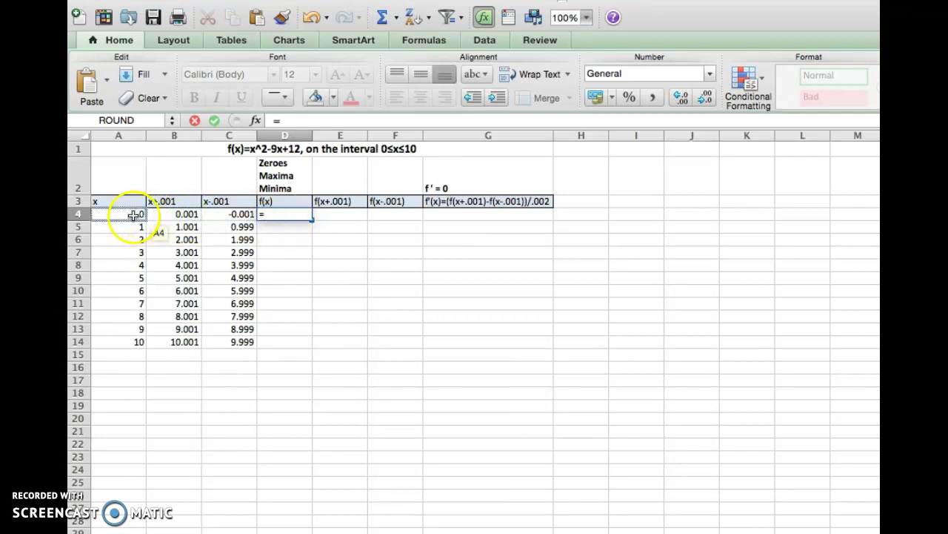
pyautogui.write('^2')
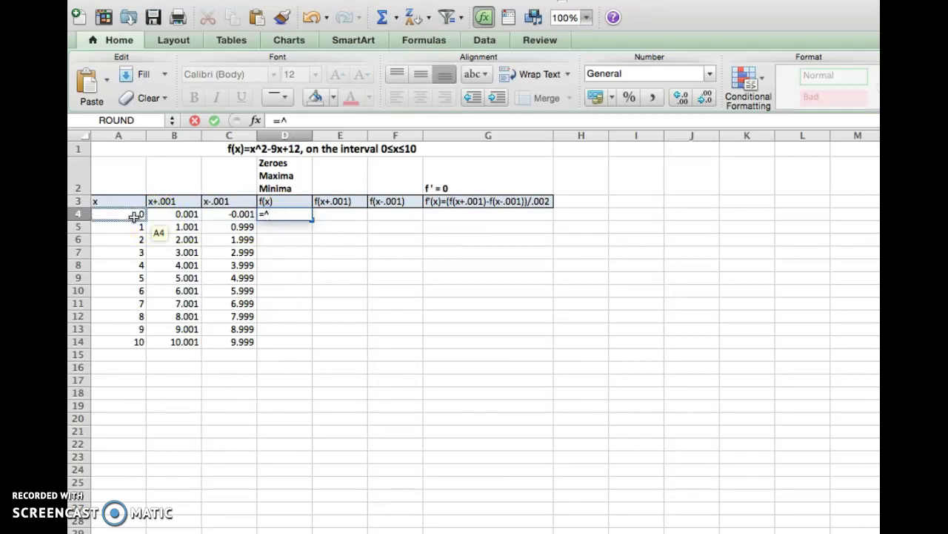
pyautogui.press('BackSpace')
pyautogui.press('BackSpace')
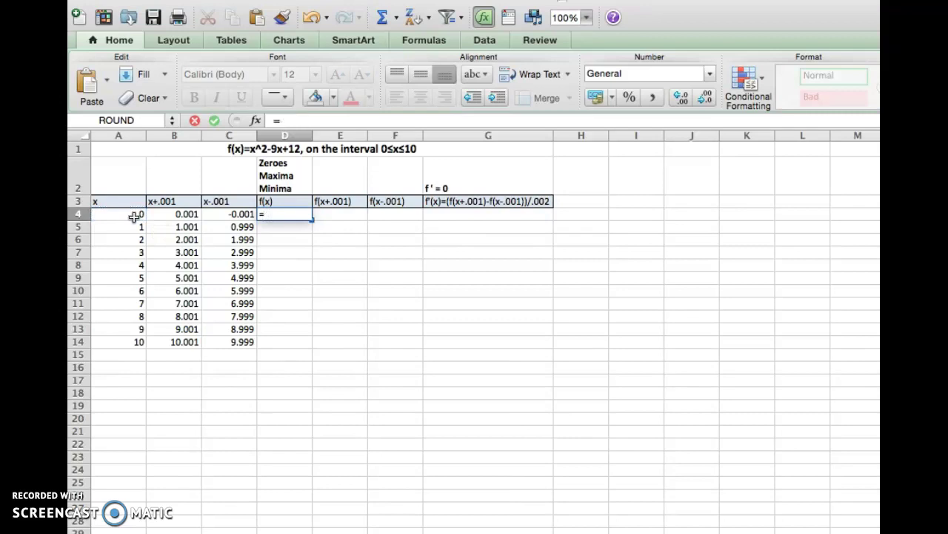
pyautogui.click(134, 214)
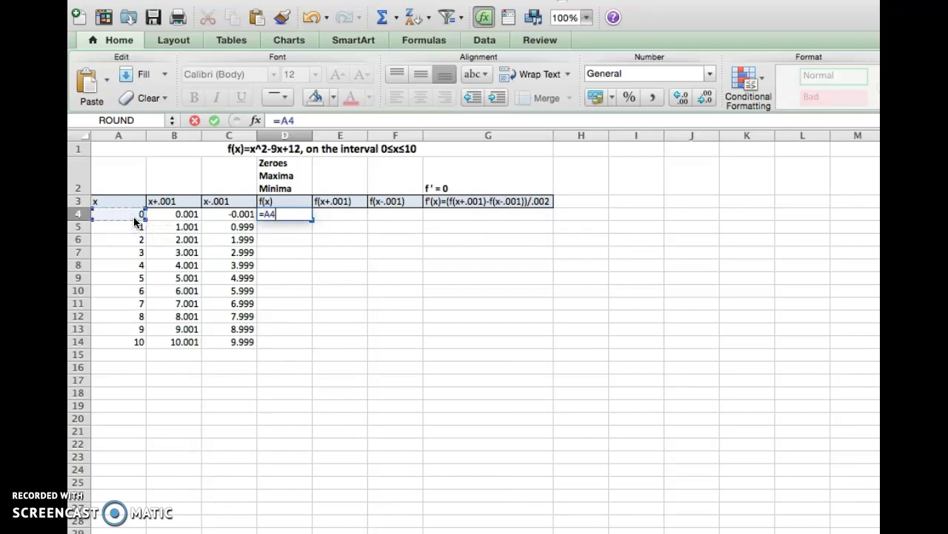
pyautogui.write('^2-9*')
pyautogui.click(135, 217)
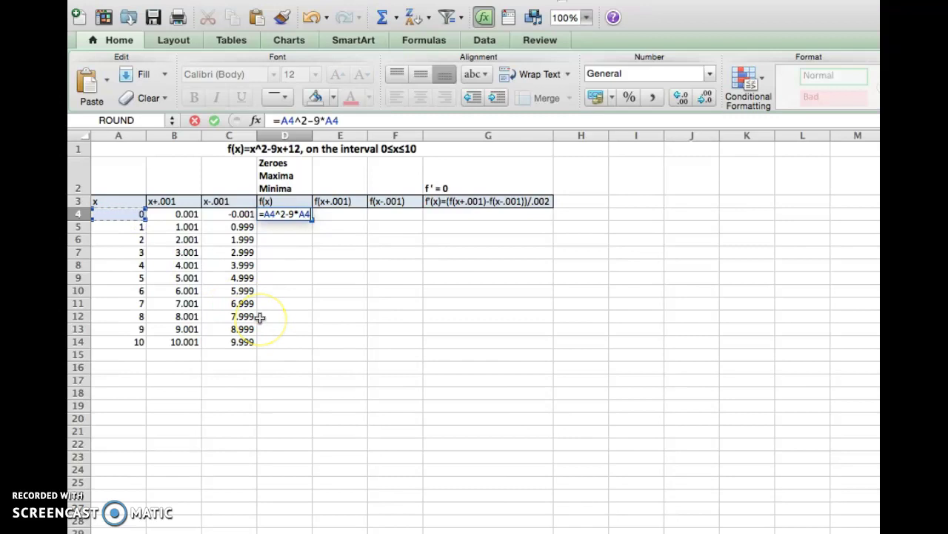
pyautogui.write('+12')
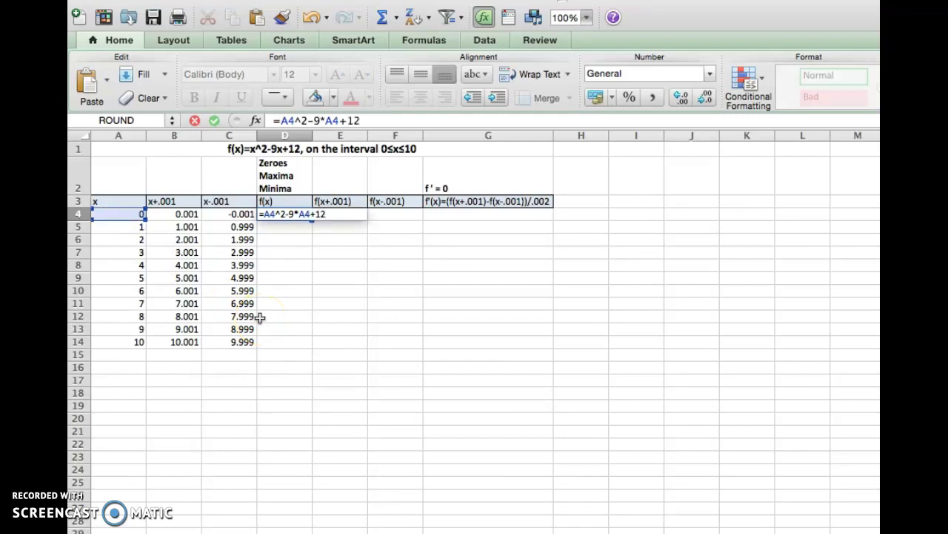
pyautogui.press('Return')
pyautogui.click(297, 213)
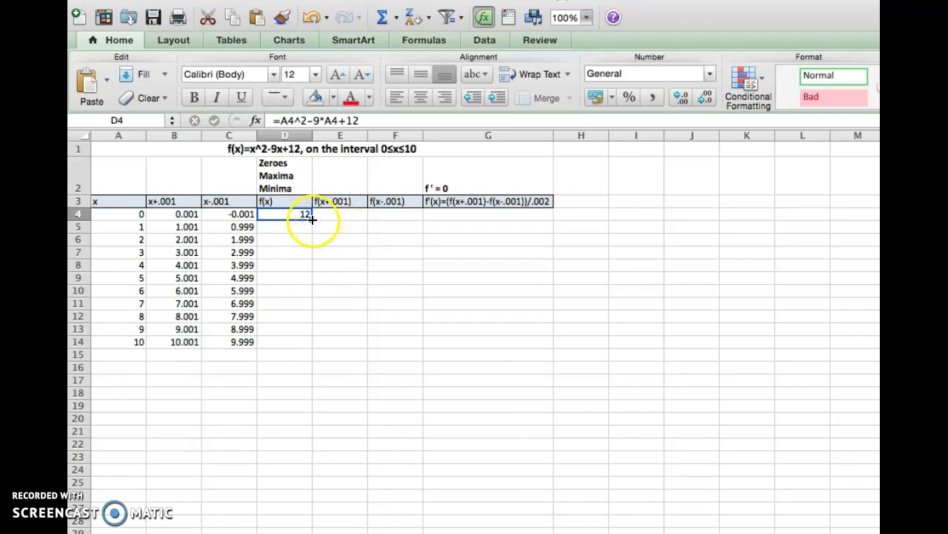
pyautogui.moveTo(324, 220); pyautogui.dragTo(422, 347)
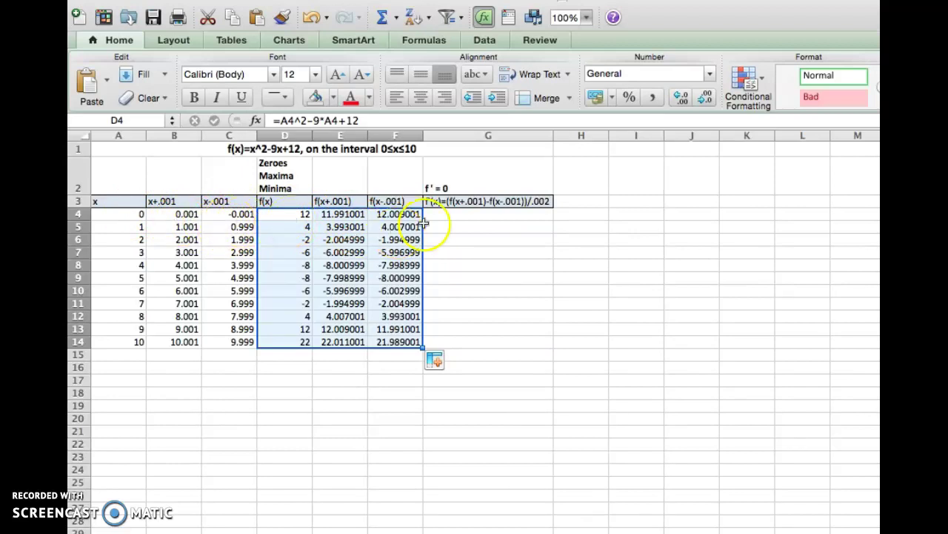
# Enter the derivative formula =(E4-F4)/.002 in G4 and fill it down to G14
pyautogui.click(478, 215)
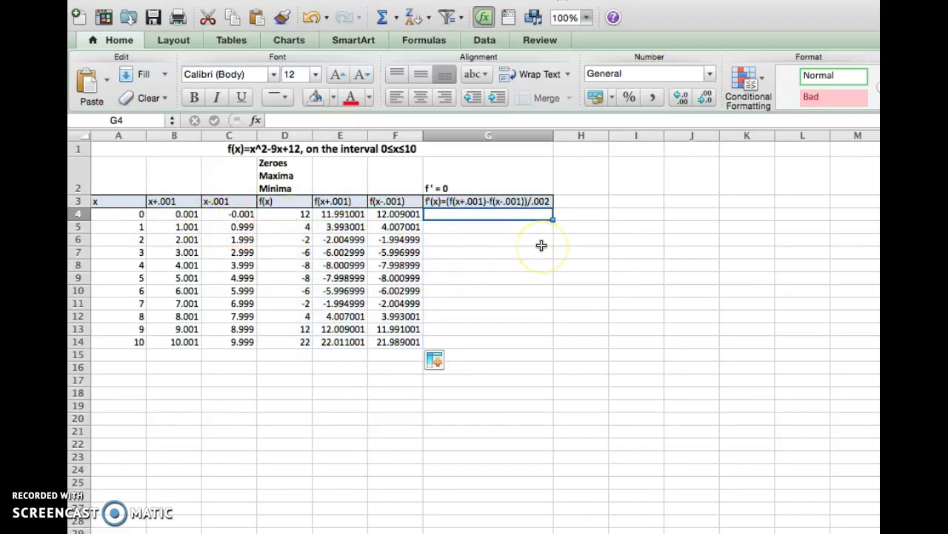
pyautogui.write('=')
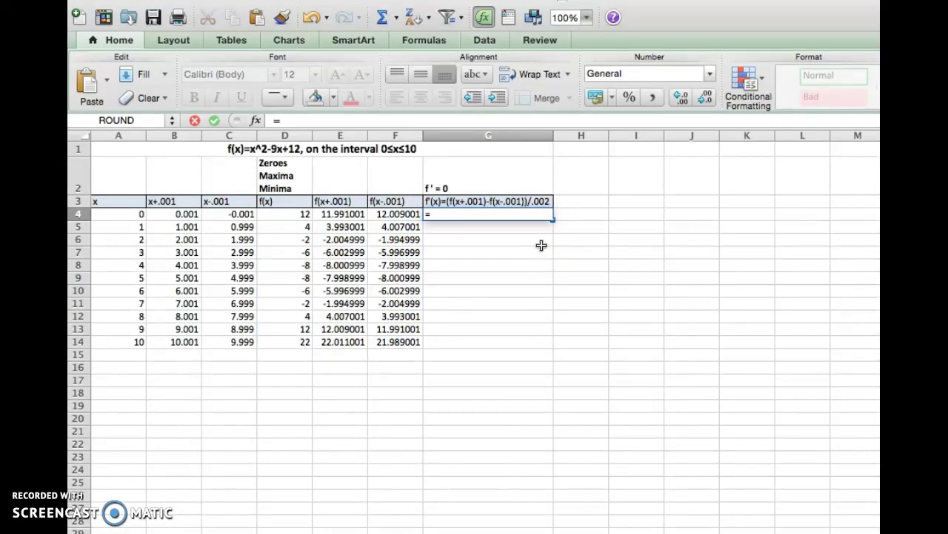
pyautogui.write('(')
pyautogui.click(347, 213)
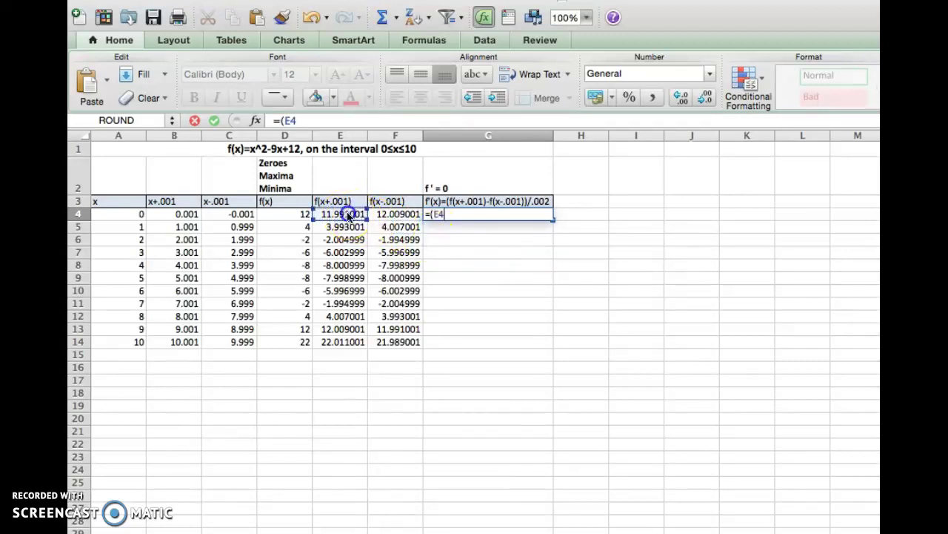
pyautogui.write('-')
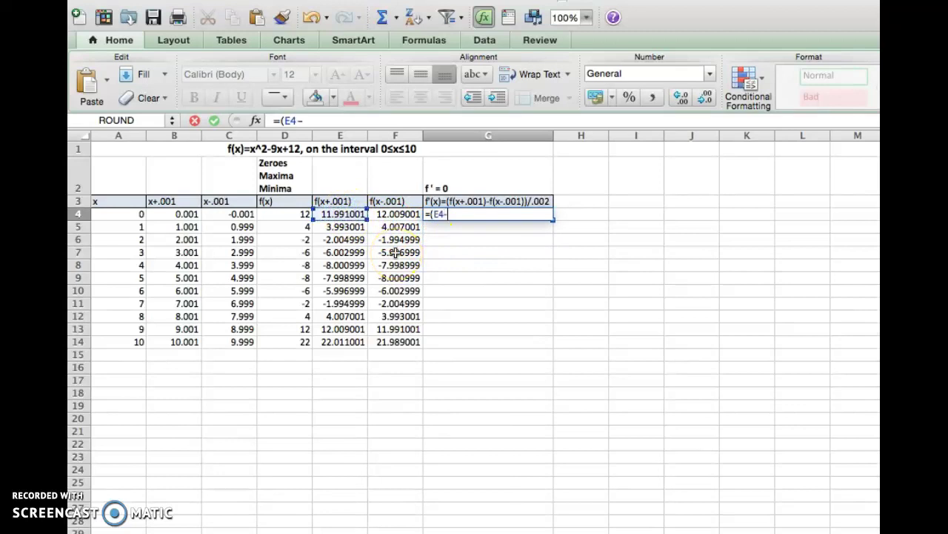
pyautogui.click(400, 213)
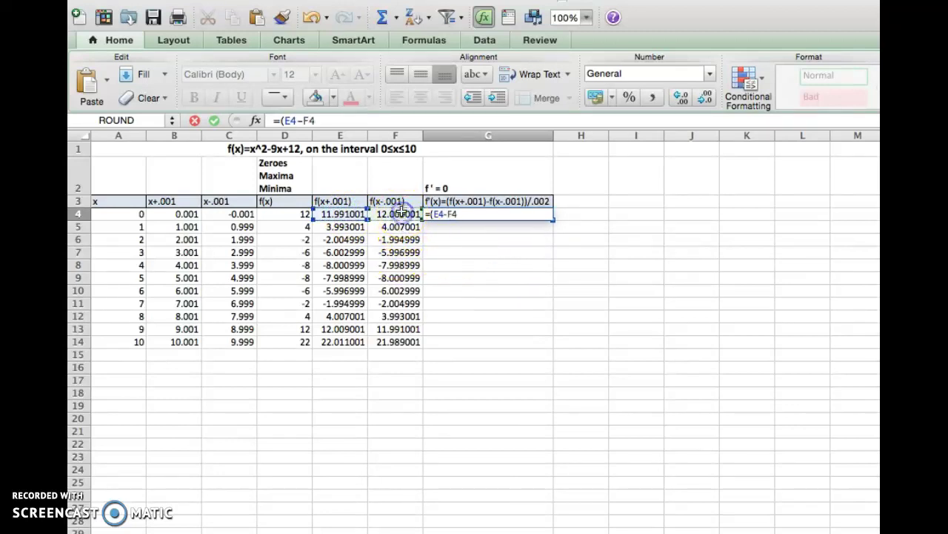
pyautogui.write(')/')
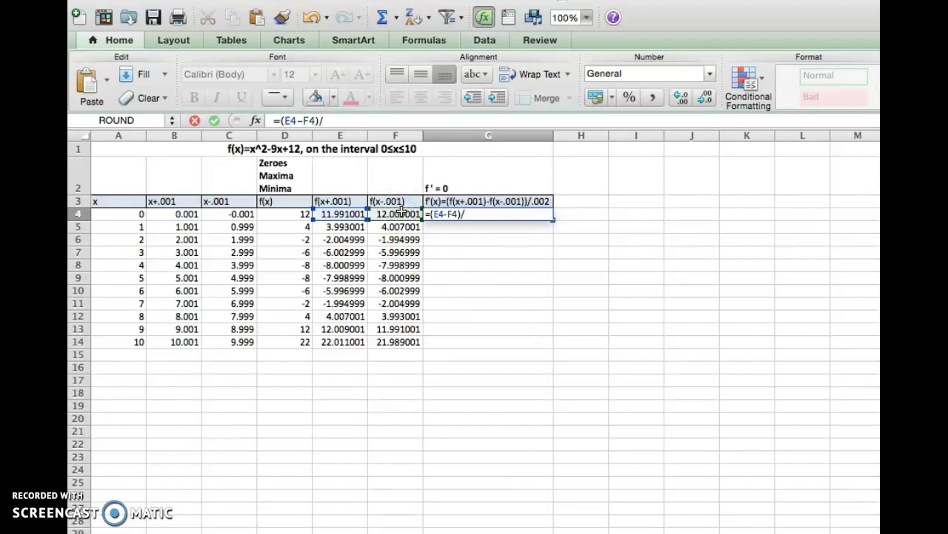
pyautogui.write('.002')
pyautogui.press('Return')
pyautogui.click(514, 214)
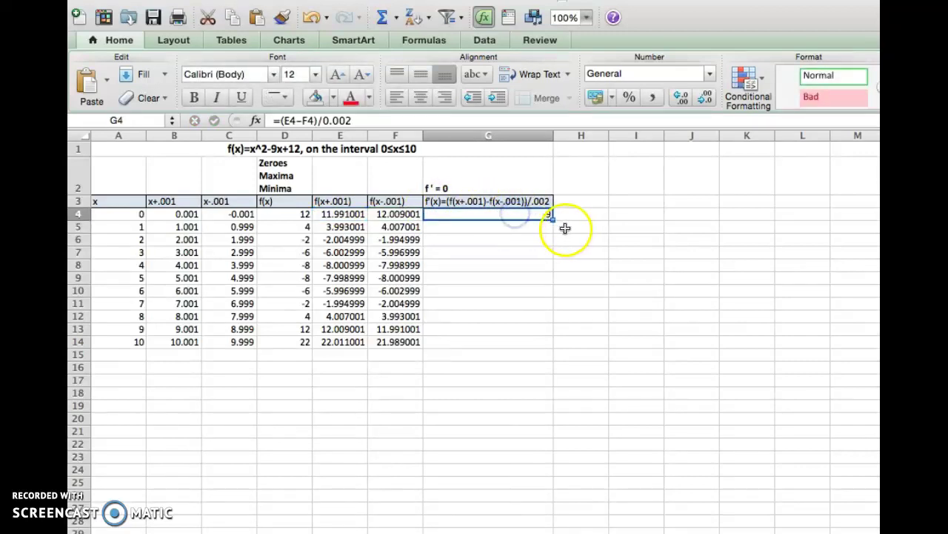
pyautogui.moveTo(552, 219); pyautogui.dragTo(549, 343)
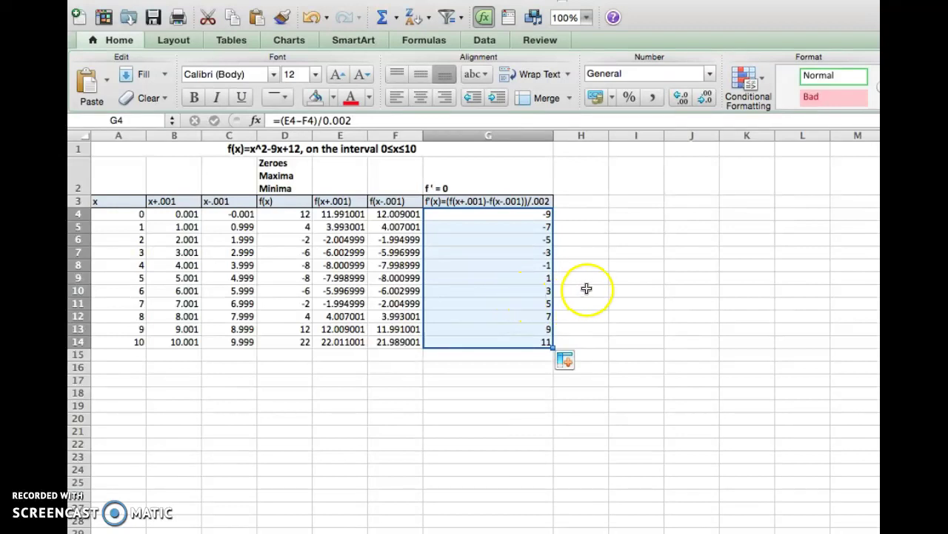
# Use Goal Seek to bring the derivative in G8 to 0 by changing cell A8, and accept the solution
pyautogui.click(496, 275)
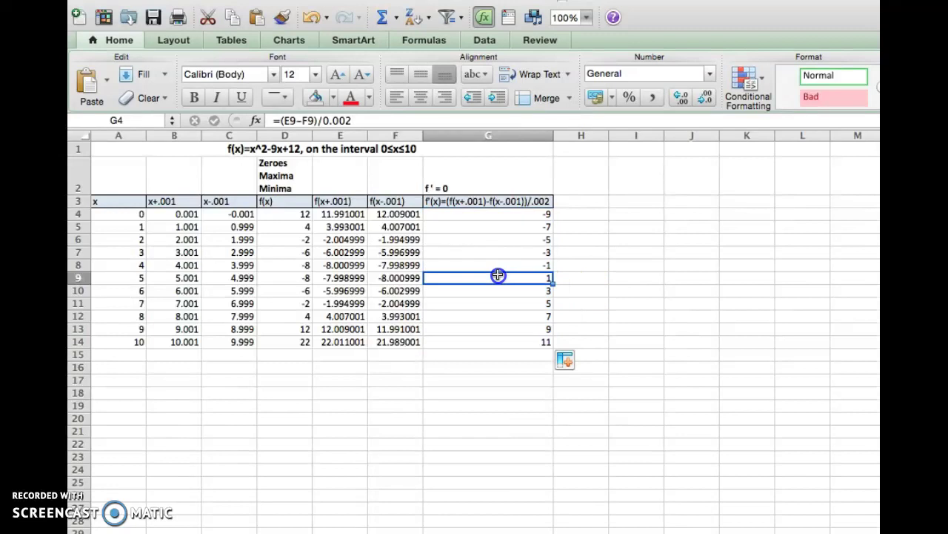
pyautogui.click(510, 266)
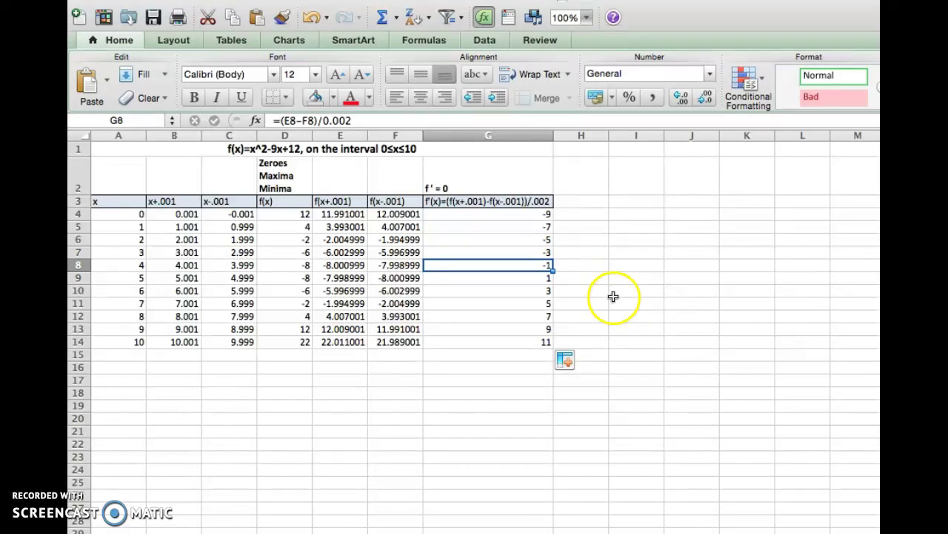
pyautogui.click(485, 40)
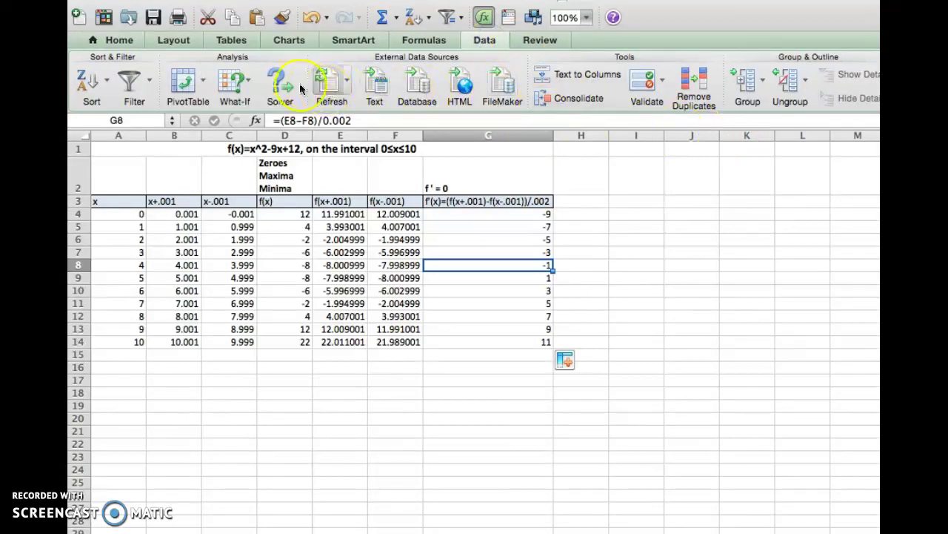
pyautogui.click(245, 80)
pyautogui.click(262, 130)
pyautogui.click(263, 125)
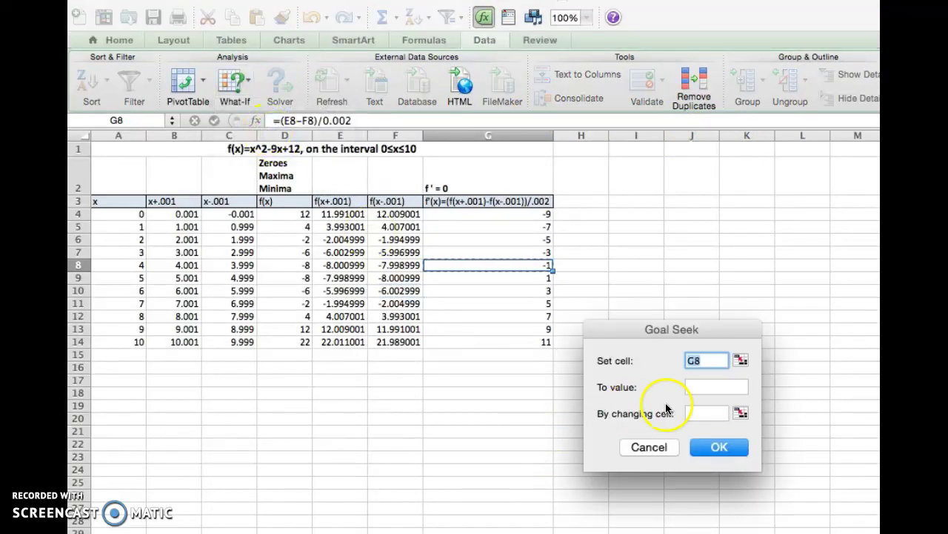
pyautogui.click(717, 385)
pyautogui.write('0')
pyautogui.click(709, 413)
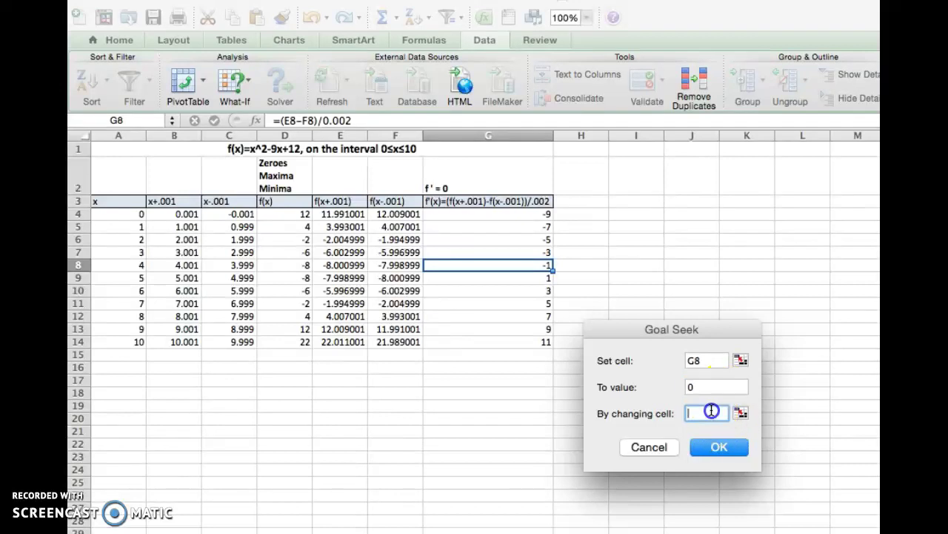
pyautogui.click(457, 279)
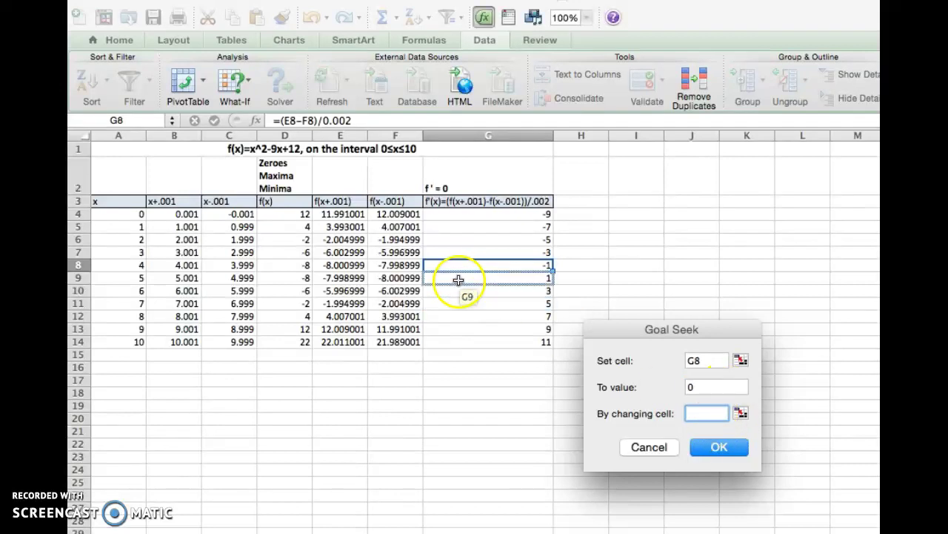
pyautogui.click(130, 266)
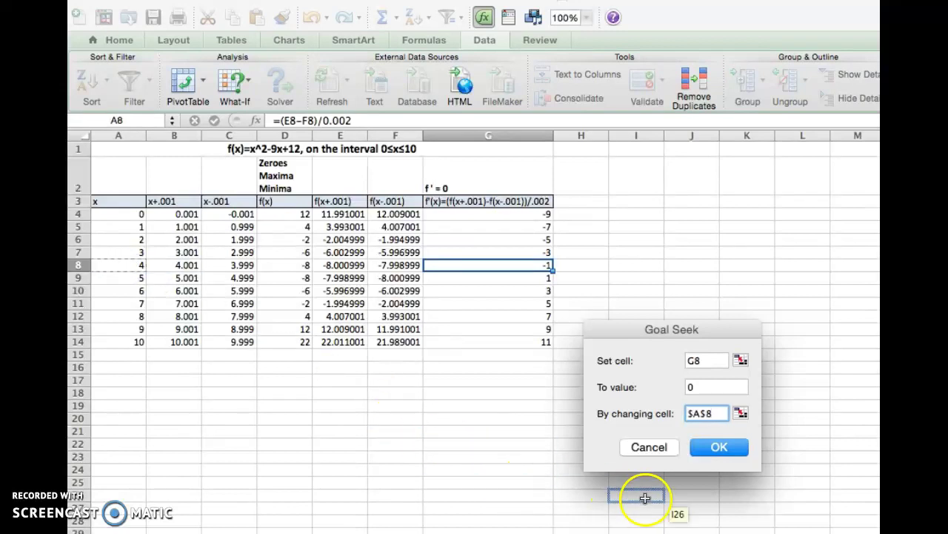
pyautogui.click(731, 447)
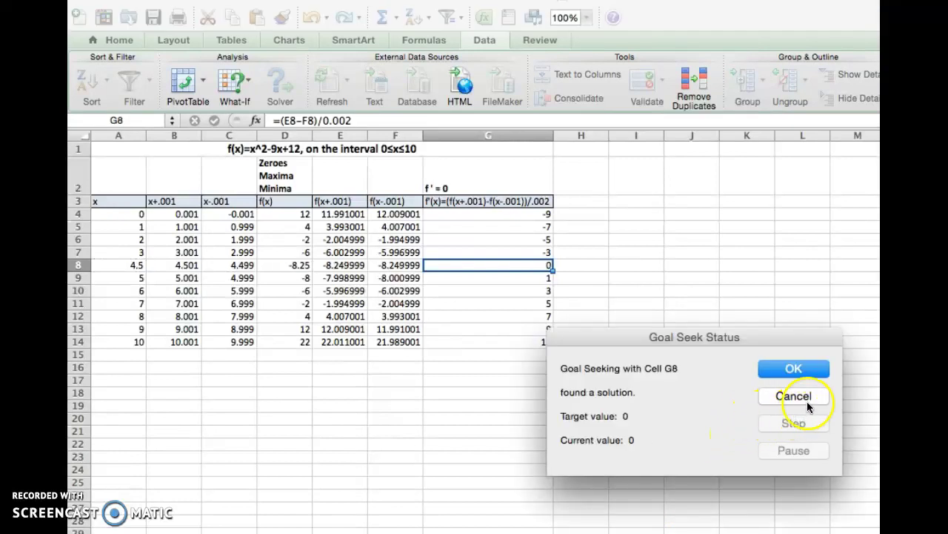
pyautogui.click(810, 369)
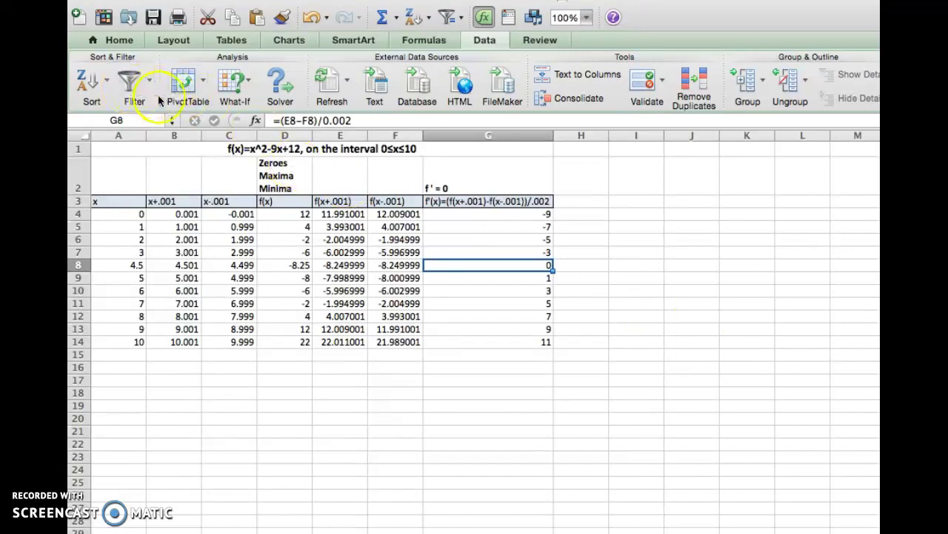
# Highlight G8, D8 and A8 with a yellow fill to mark where the derivative is zero
pyautogui.click(120, 40)
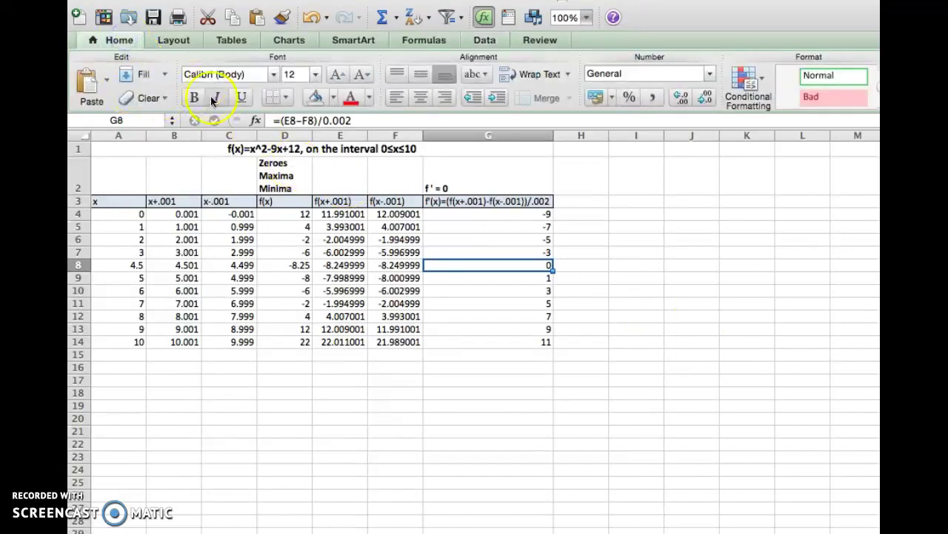
pyautogui.click(332, 100)
pyautogui.click(347, 223)
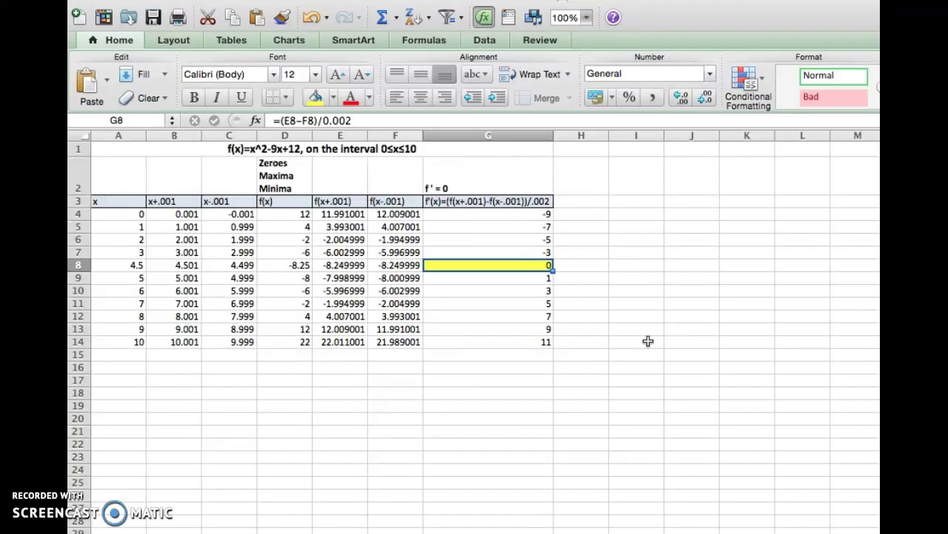
pyautogui.click(297, 265)
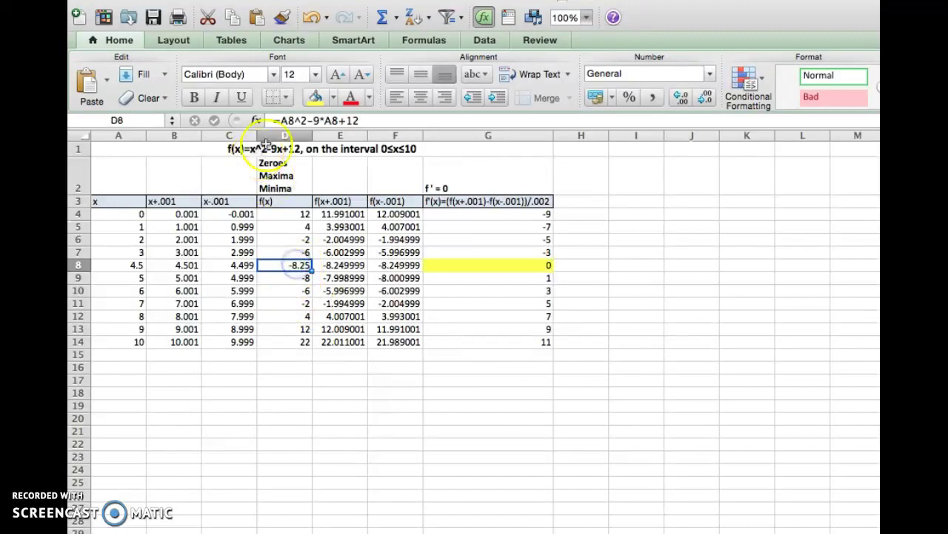
pyautogui.click(316, 97)
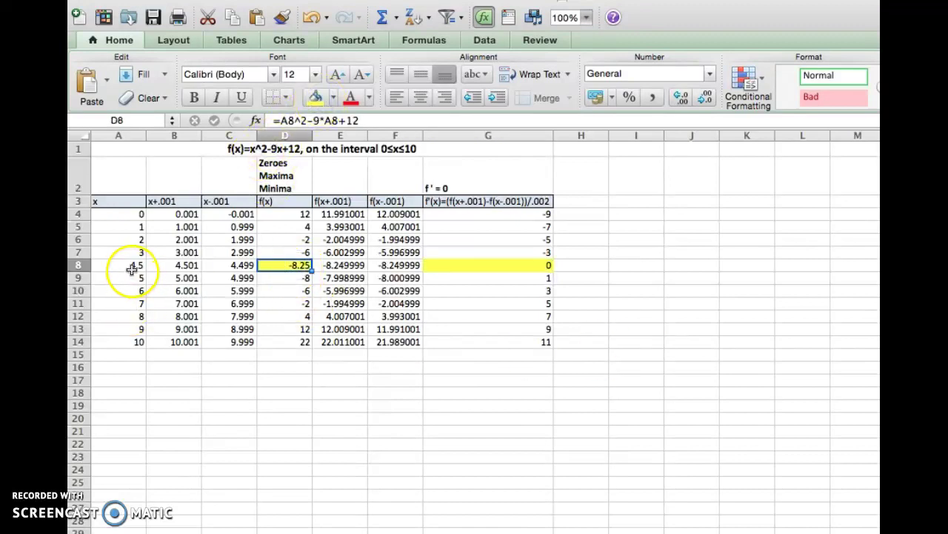
pyautogui.click(132, 268)
pyautogui.click(316, 97)
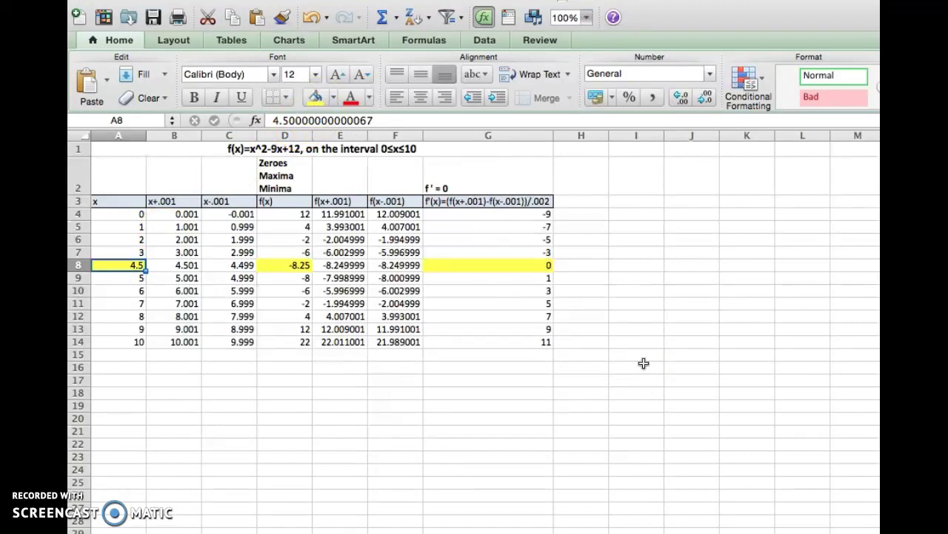
pyautogui.click(643, 362)
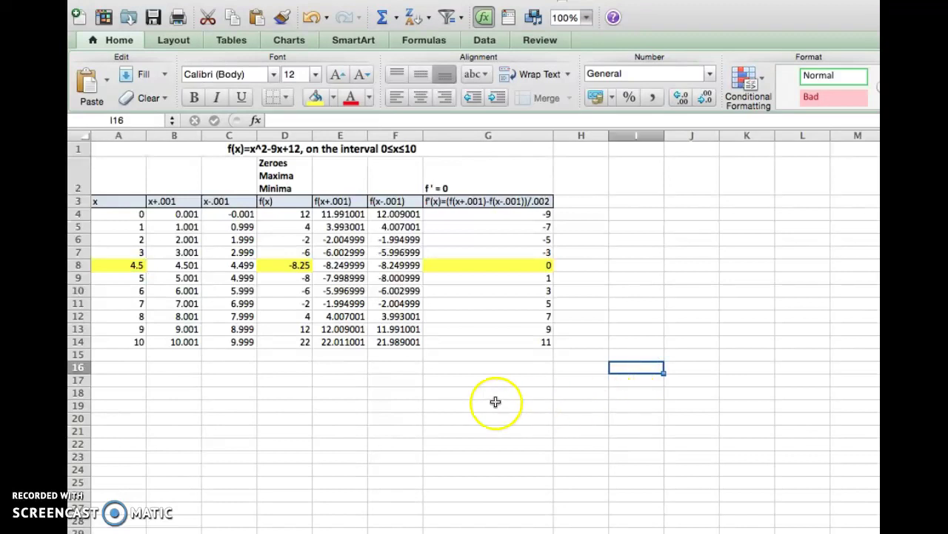
# Plot A3:A14 and D3:D14 as a Smooth Marked Scatter chart and place it just right of the table, beside column G
pyautogui.moveTo(117, 203); pyautogui.dragTo(114, 346)
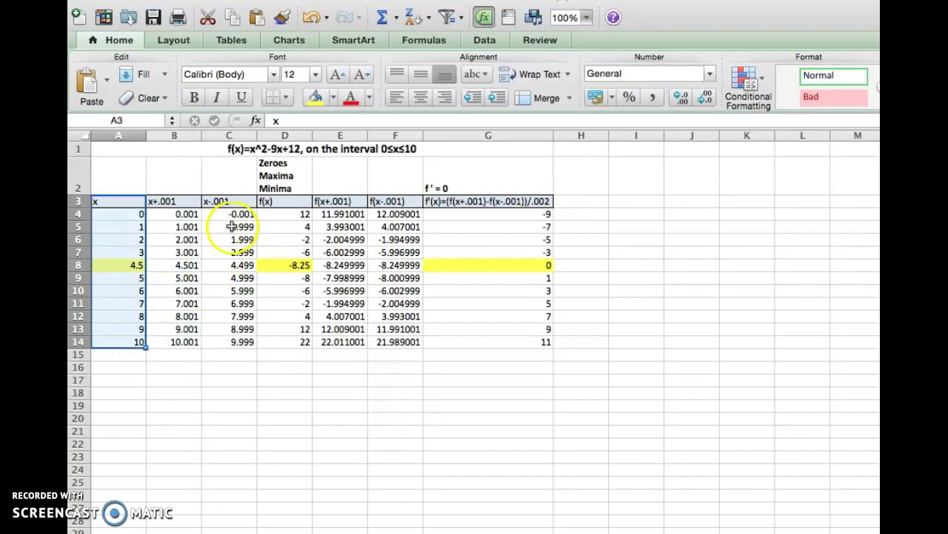
pyautogui.moveTo(281, 203)
pyautogui.mouseDown()
pyautogui.moveTo(294, 358)
pyautogui.moveTo(293, 343)
pyautogui.mouseUp()
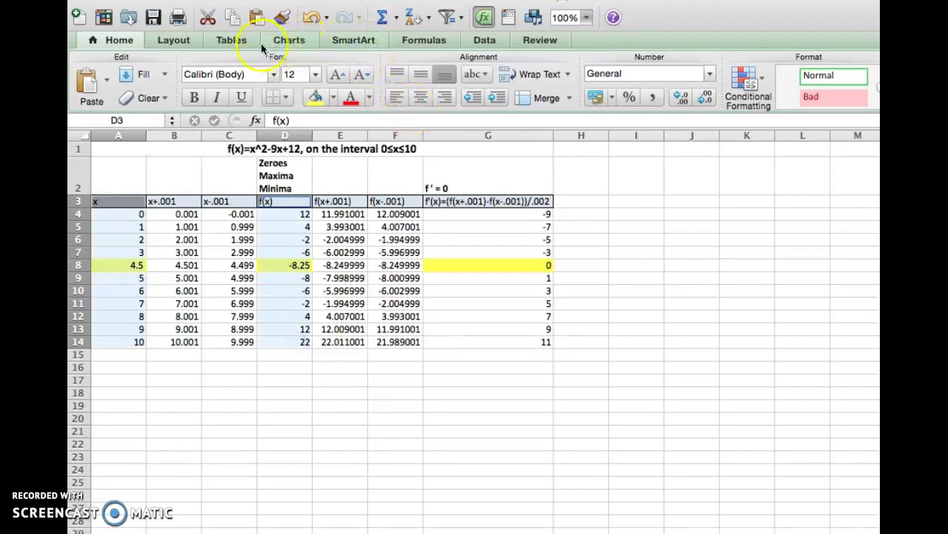
pyautogui.click(311, 44)
pyautogui.click(309, 80)
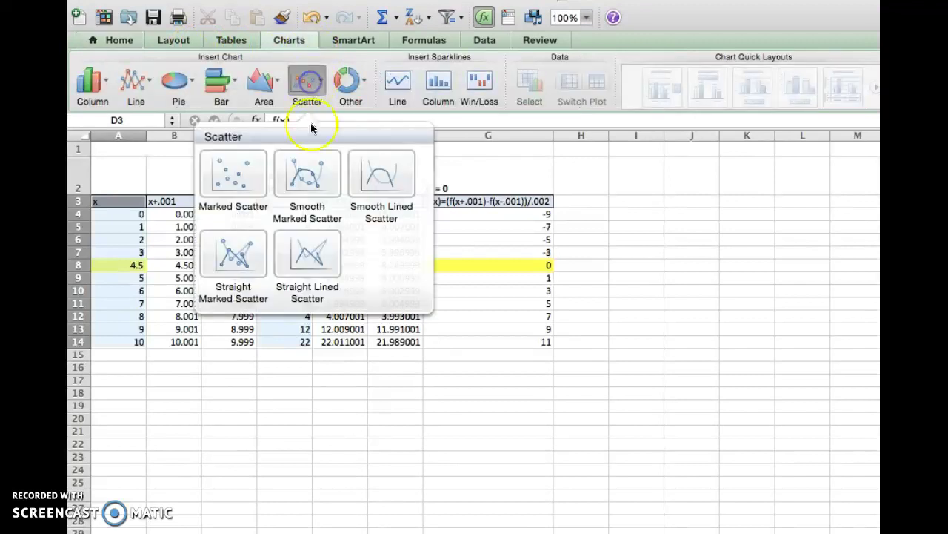
pyautogui.click(311, 167)
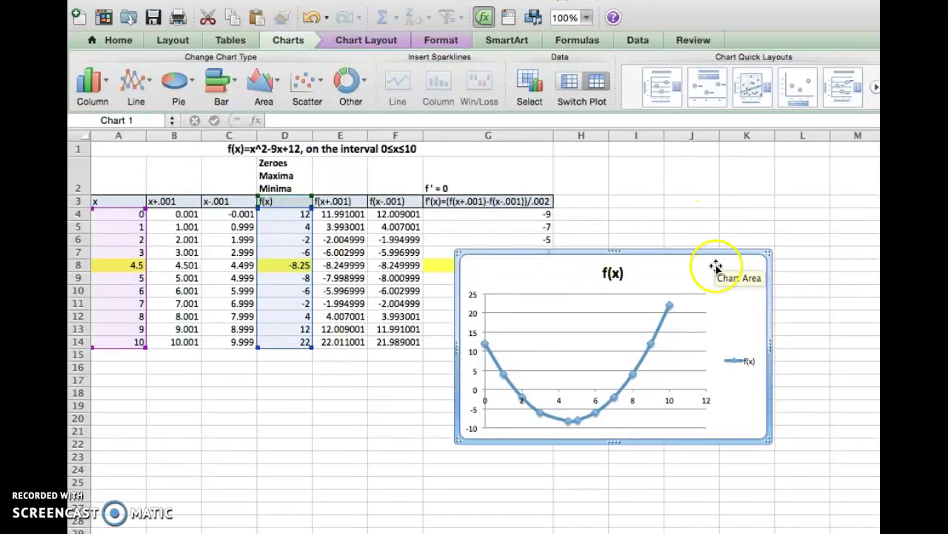
pyautogui.moveTo(716, 267); pyautogui.dragTo(836, 197)
pyautogui.click(528, 267)
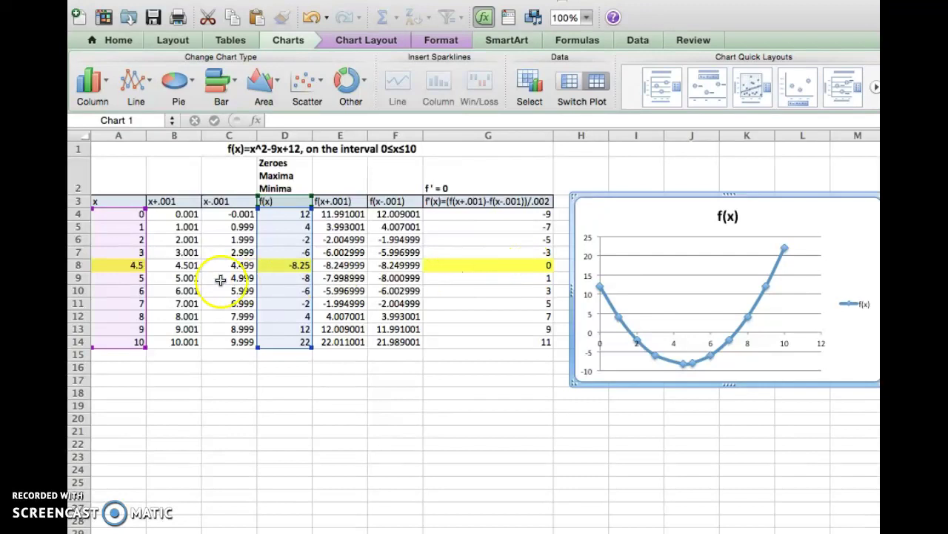
# Insert a text box below the table, spanning about columns A to G and rows 18 to 25
pyautogui.moveTo(686, 367)
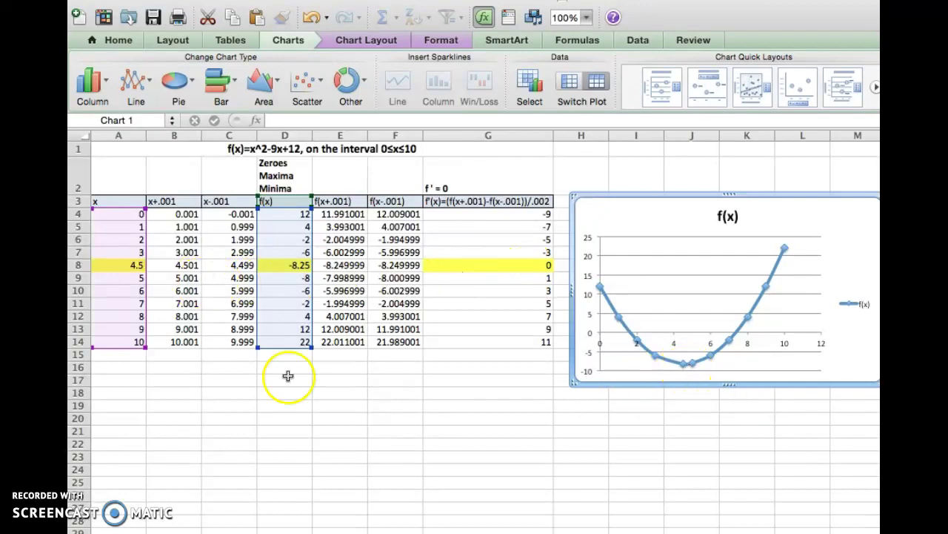
pyautogui.click(294, 271)
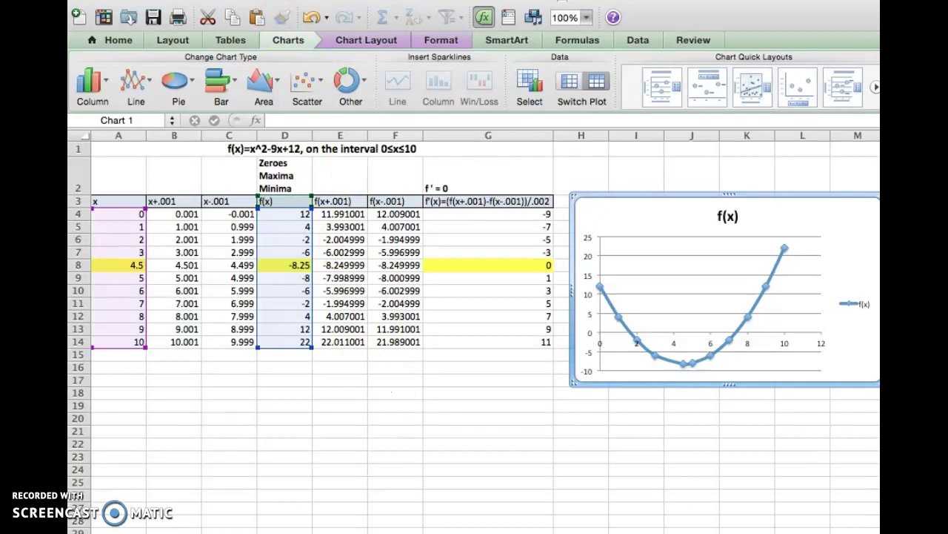
pyautogui.click(263, 0)
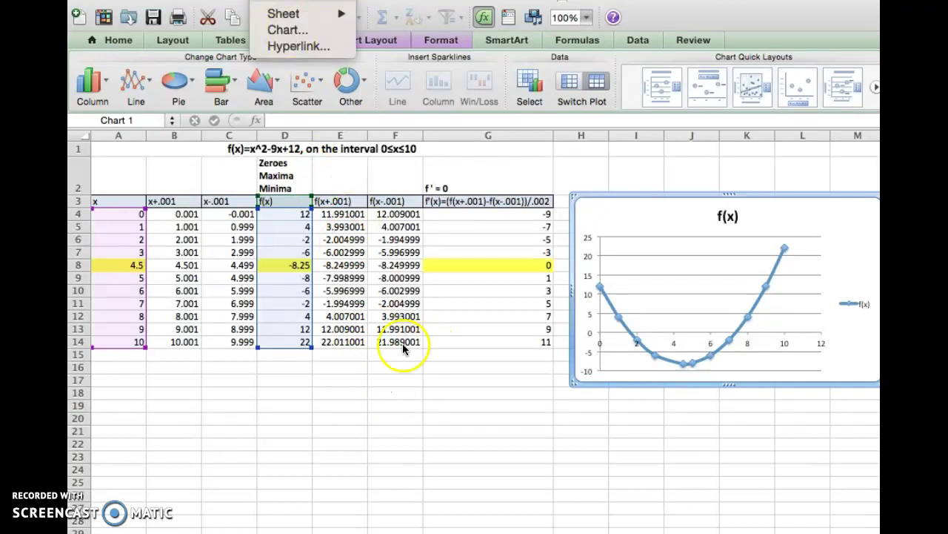
pyautogui.click(144, 394)
pyautogui.click(136, 379)
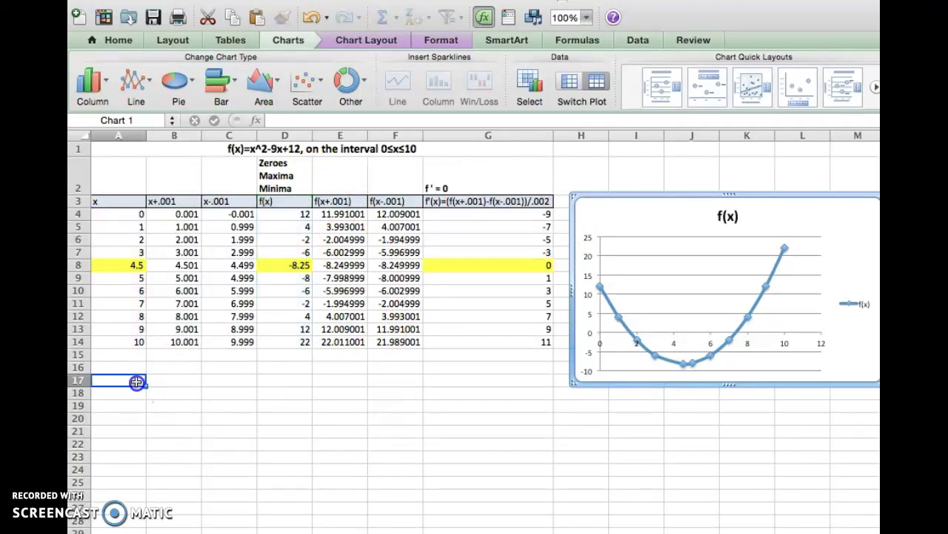
pyautogui.click(263, 0)
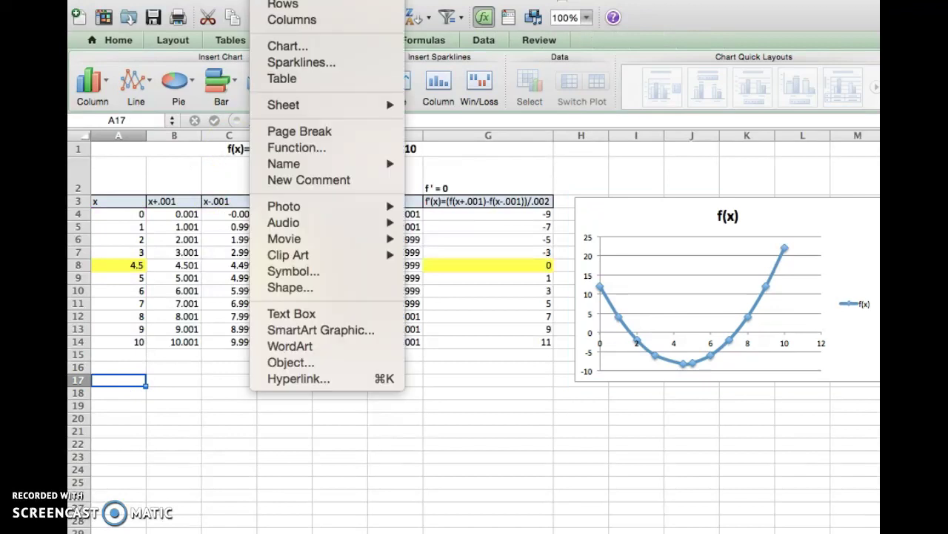
pyautogui.click(328, 313)
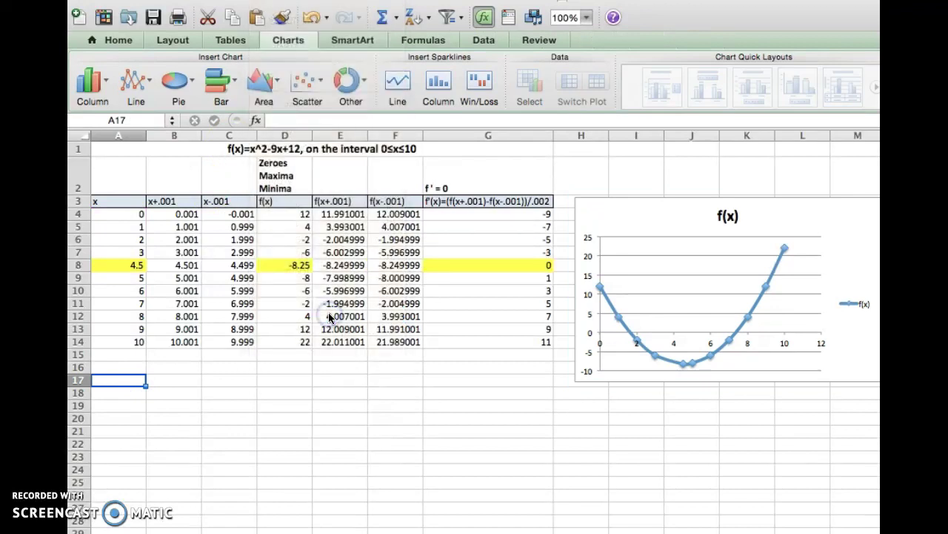
pyautogui.moveTo(115, 385); pyautogui.dragTo(545, 493)
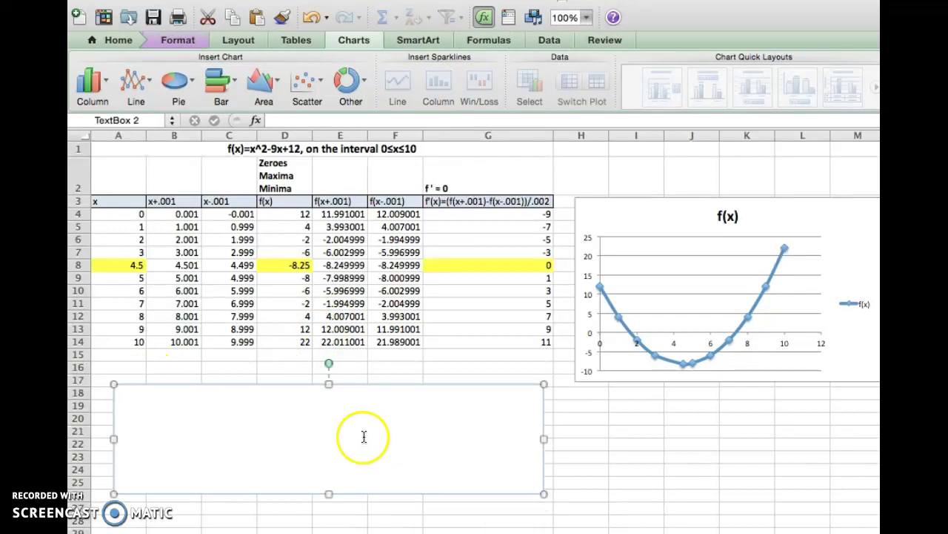
# Write three lines in the text box: "Derivative is zero at x = 4.5", "f has a local minimum at x = 4.5", "There is no local maximum"
pyautogui.write('Derivative is ze')
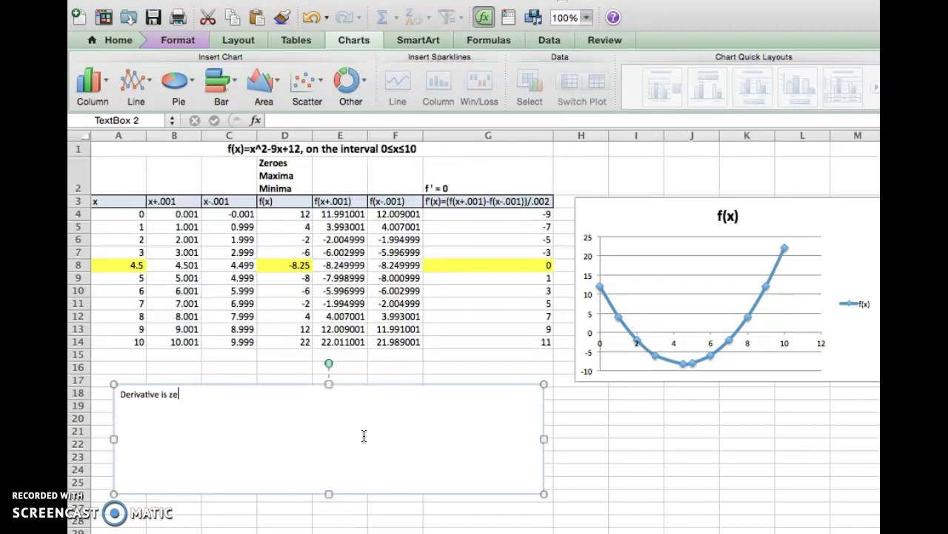
pyautogui.write('ro at x = 4.5')
pyautogui.press('Return')
pyautogui.write('f has a local minu')
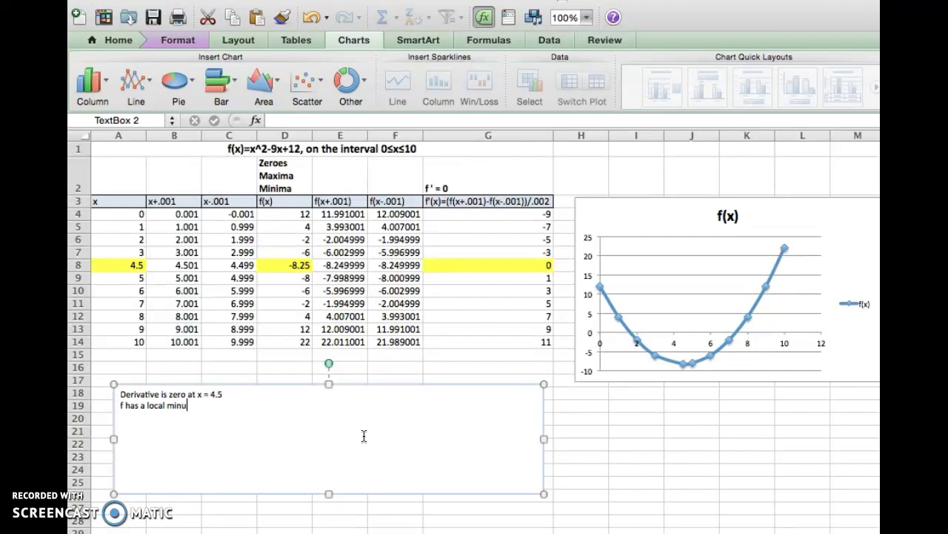
pyautogui.press('BackSpace')
pyautogui.write('imum a')
pyautogui.write('tr')
pyautogui.write(' x = 4.5')
pyautogui.press('Return')
pyautogui.write('Th')
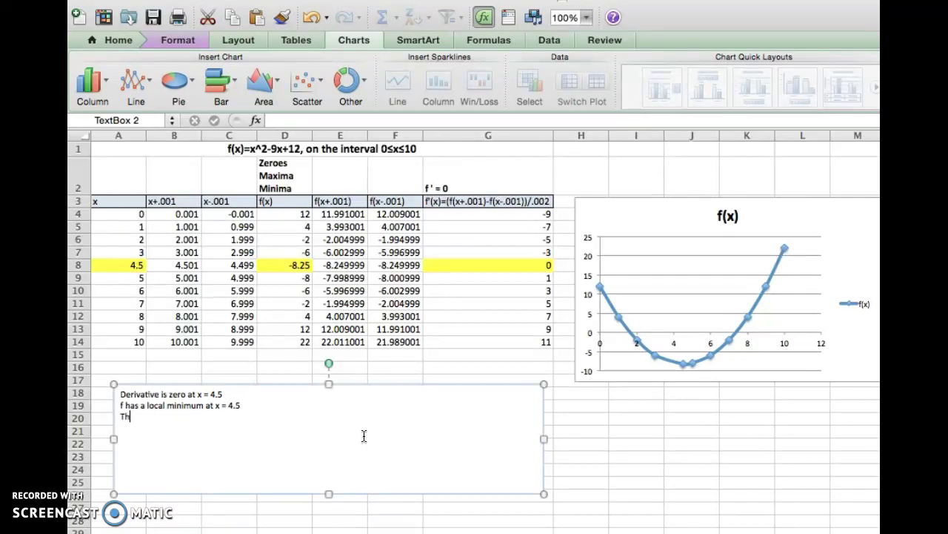
pyautogui.write('ere is no local maximum')
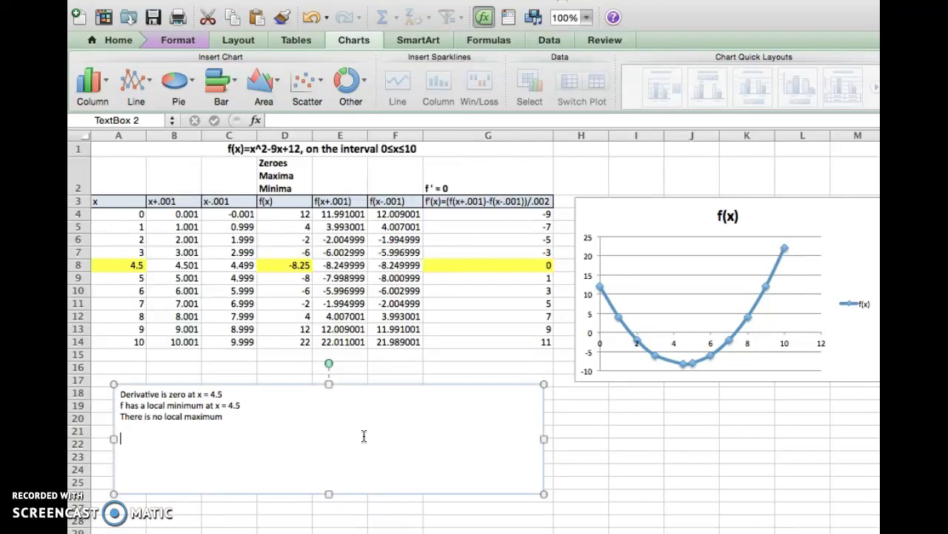
# Fill the endpoint function values in D4 and D14 with a light green color
pyautogui.click(301, 212)
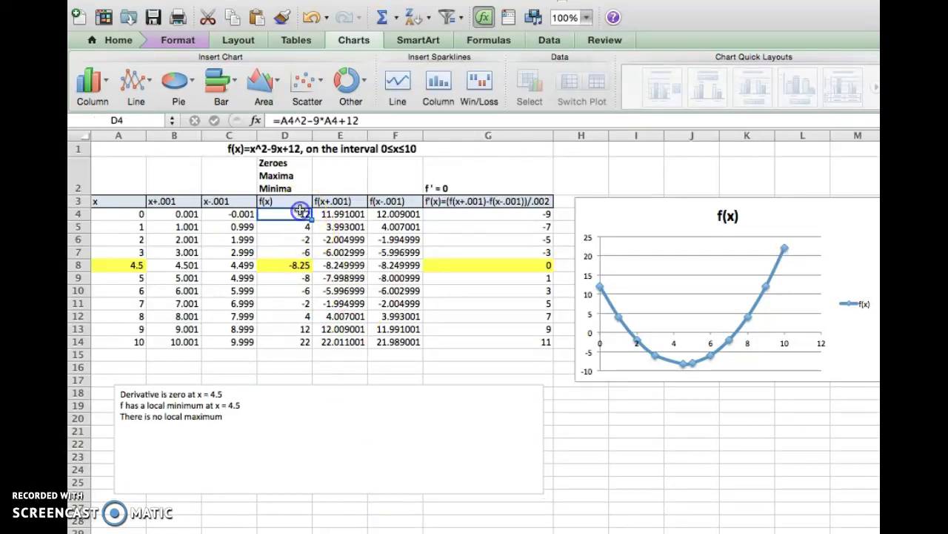
pyautogui.click(125, 41)
pyautogui.click(333, 97)
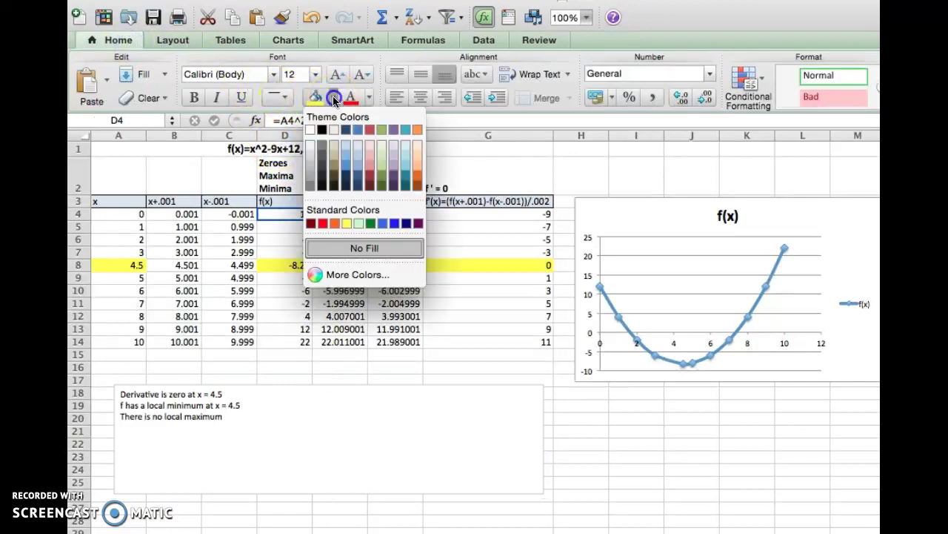
pyautogui.click(379, 166)
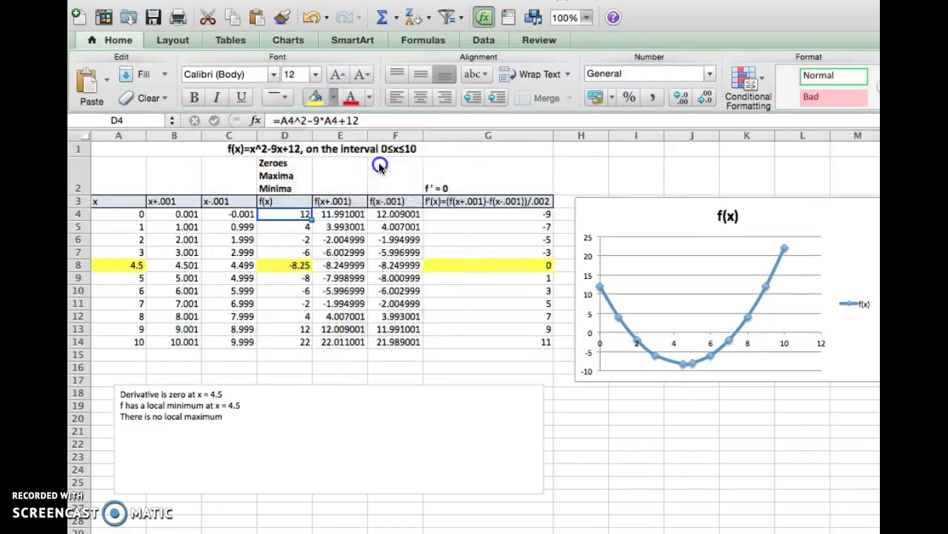
pyautogui.click(290, 342)
pyautogui.click(315, 98)
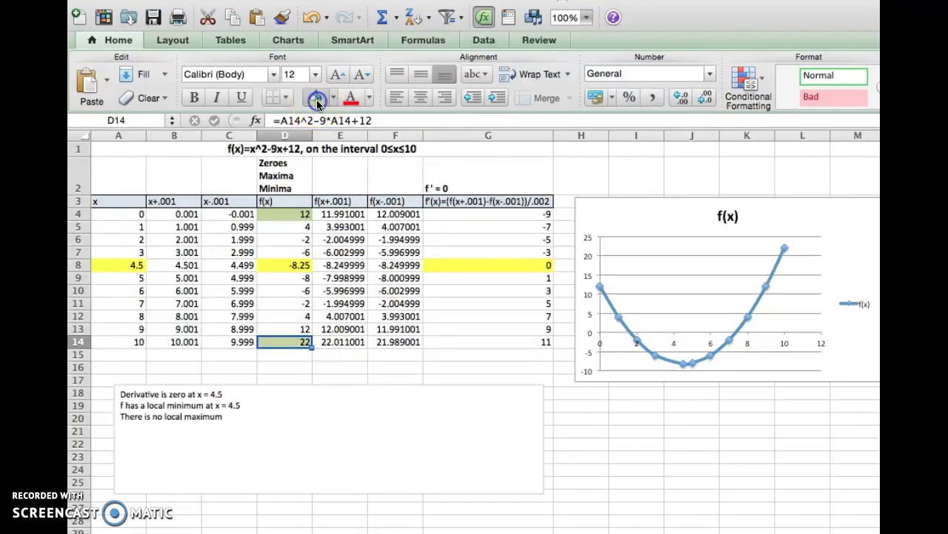
# Below a blank line in the text box, add "Global minimum is -8.25 (at x = 4.5)" and "Global maximum is 22 at x = 10"
pyautogui.click(332, 449)
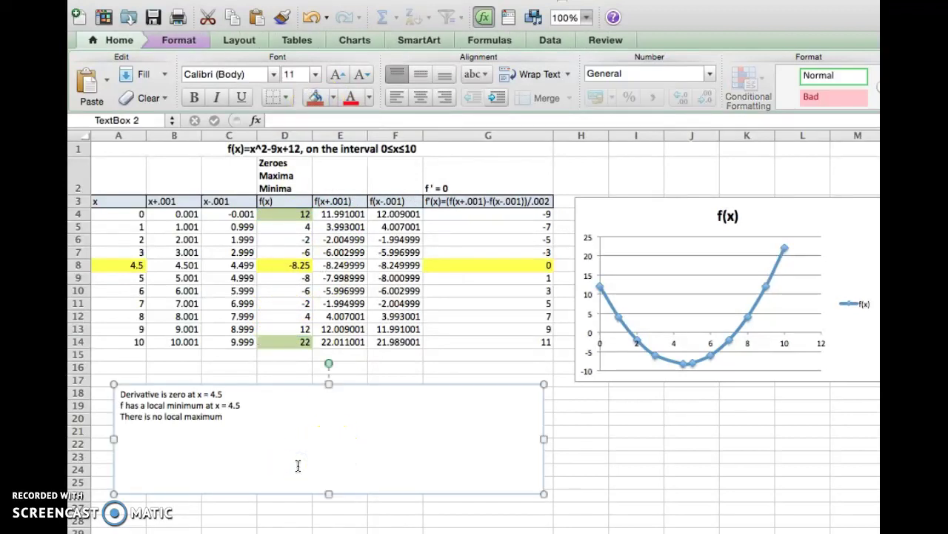
pyautogui.click(288, 469)
pyautogui.write('Global minimum i')
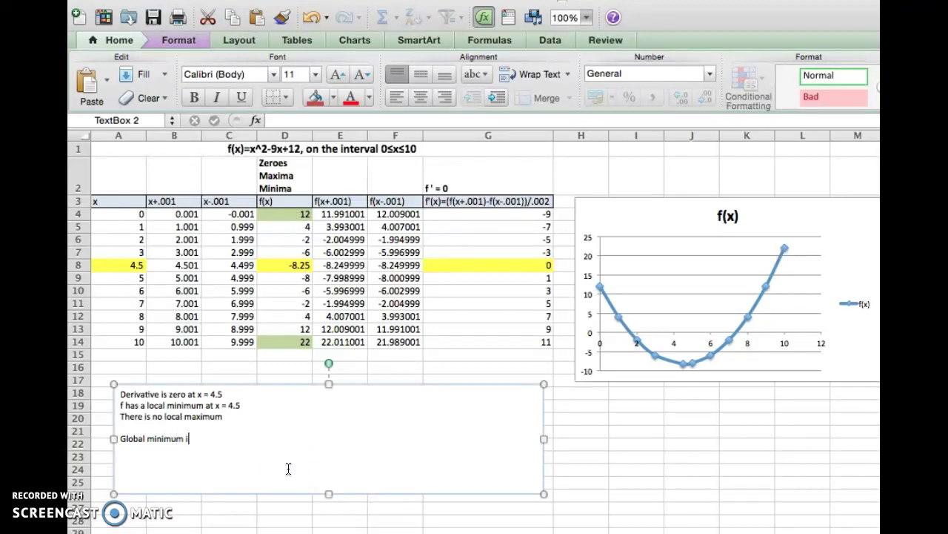
pyautogui.write('s -')
pyautogui.write('8.')
pyautogui.write('25')
pyautogui.write(' (at')
pyautogui.write(' x = 4.5) G')
pyautogui.write('lobal m')
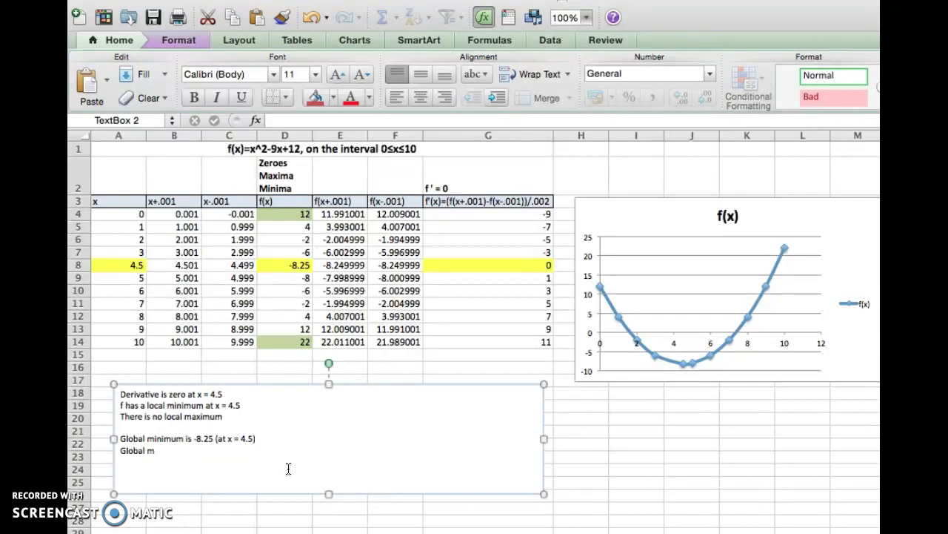
pyautogui.write('aximum is 22 at x = 10')
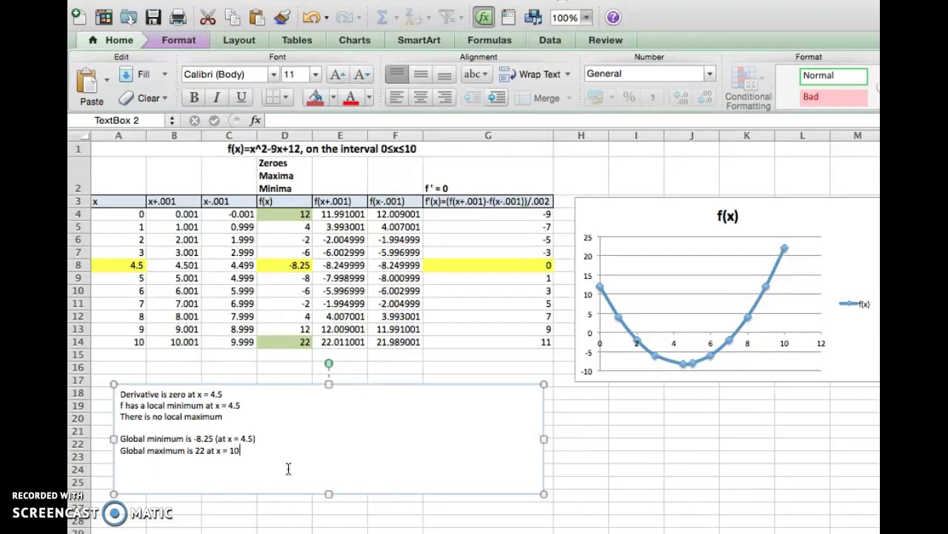